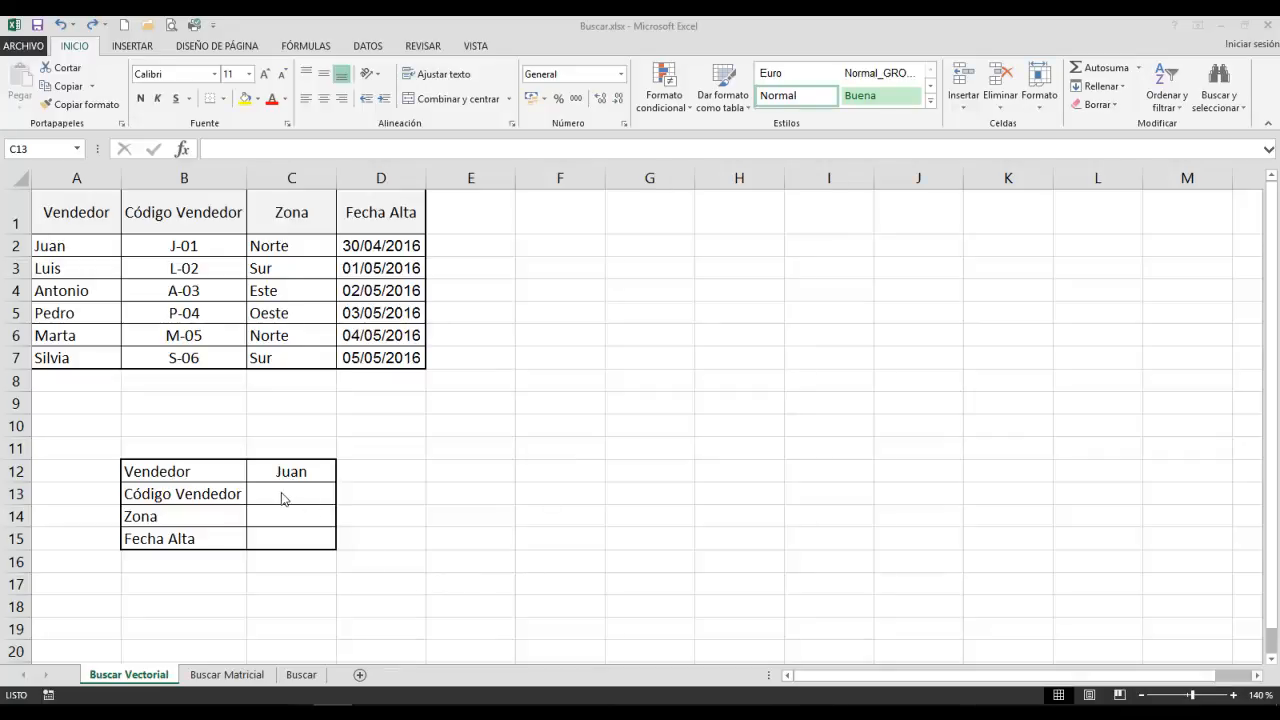
click(282, 497)
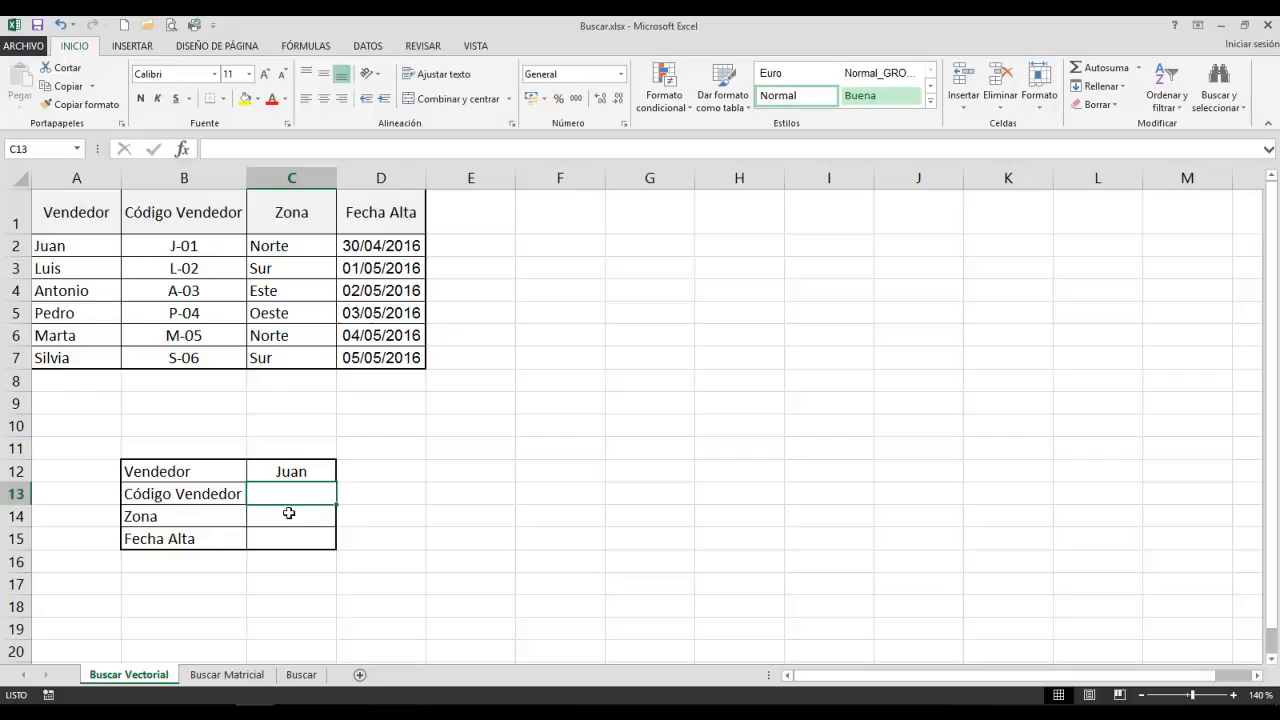
click(188, 152)
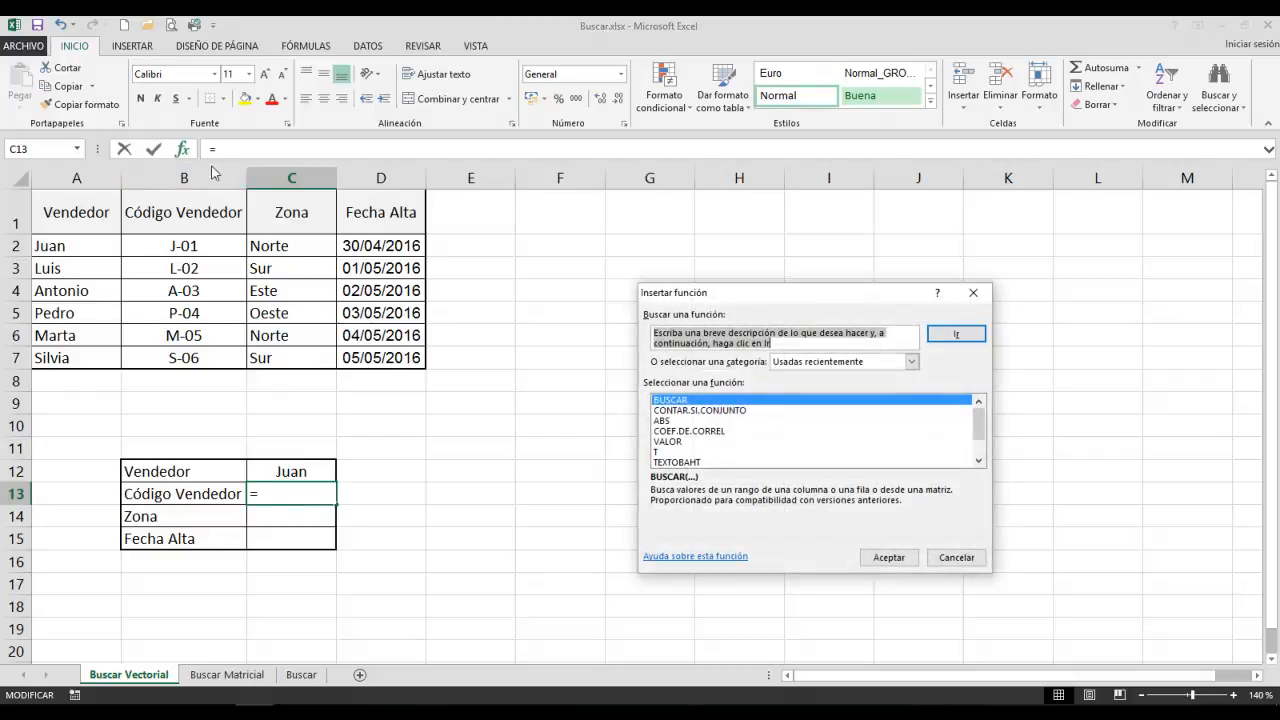
click(824, 363)
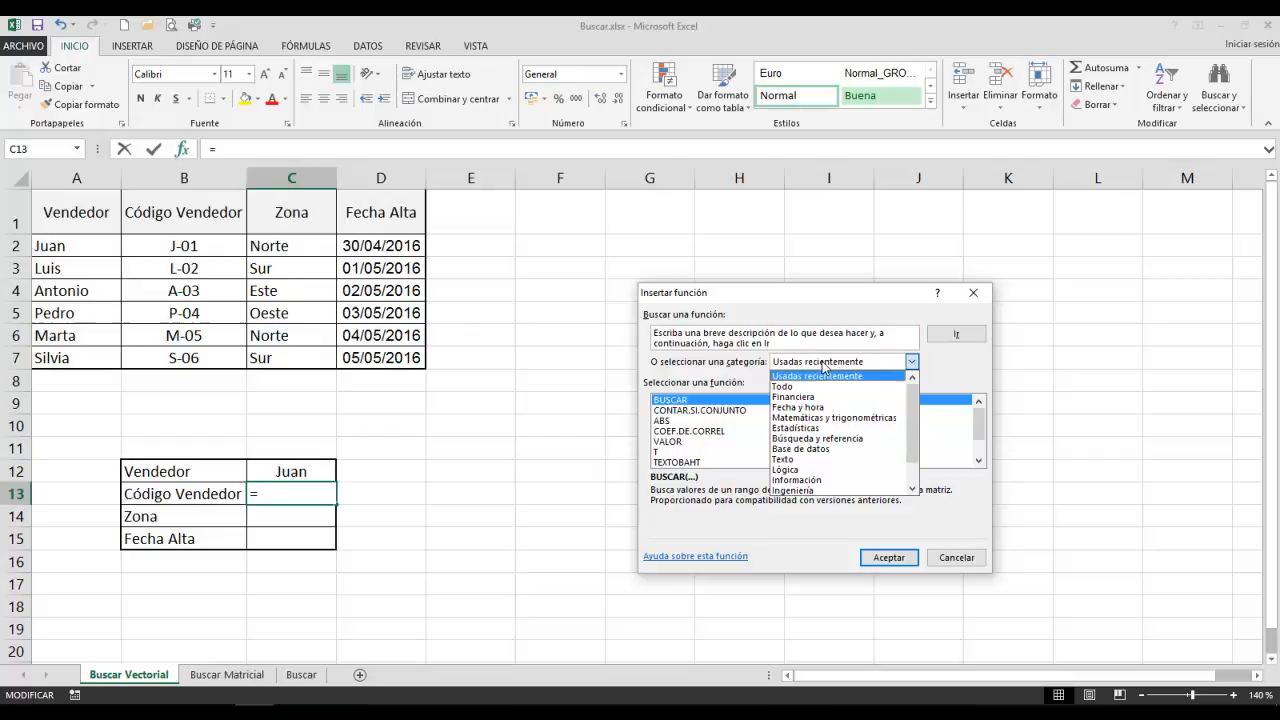
click(827, 439)
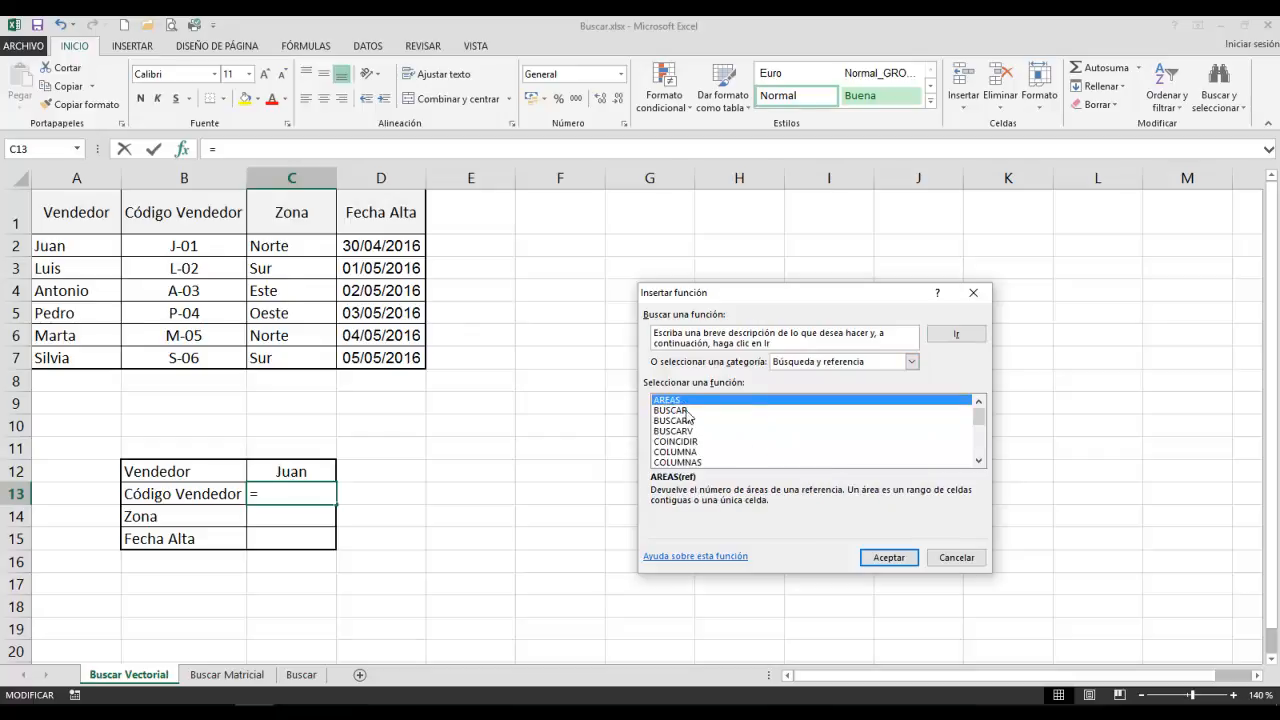
click(687, 411)
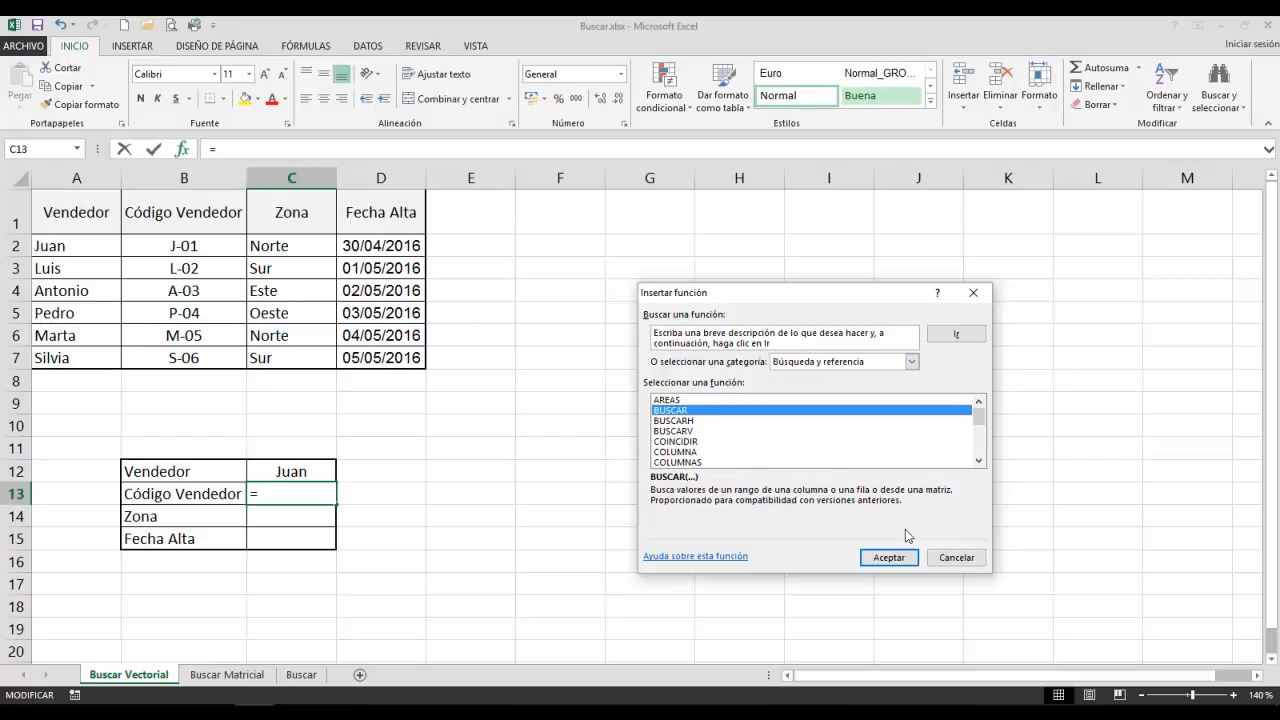
click(957, 558)
click(305, 46)
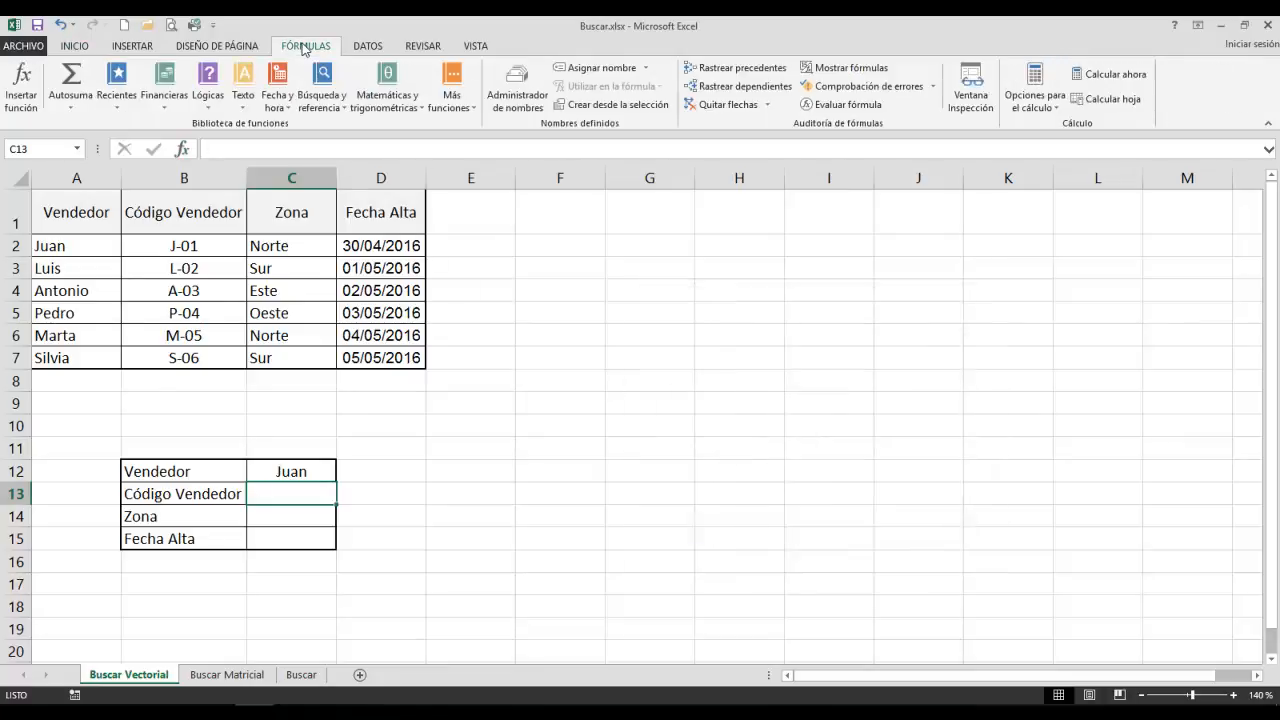
click(22, 88)
click(911, 361)
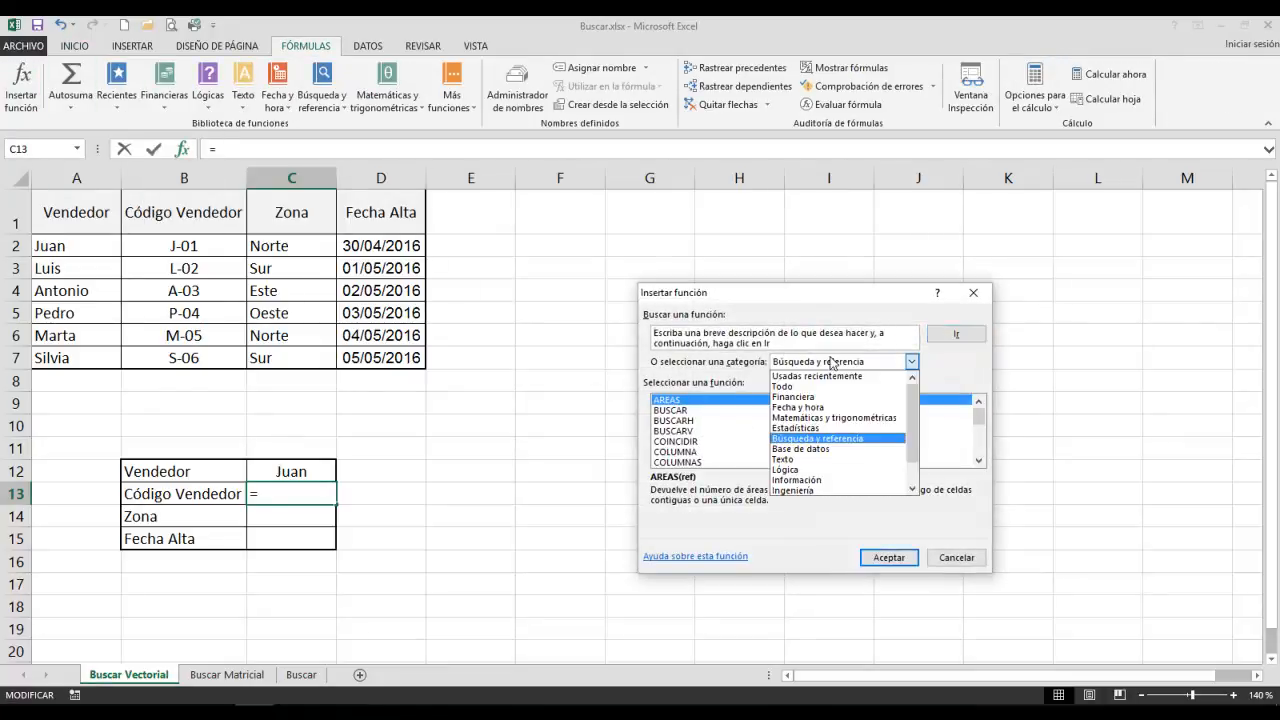
click(818, 438)
click(718, 411)
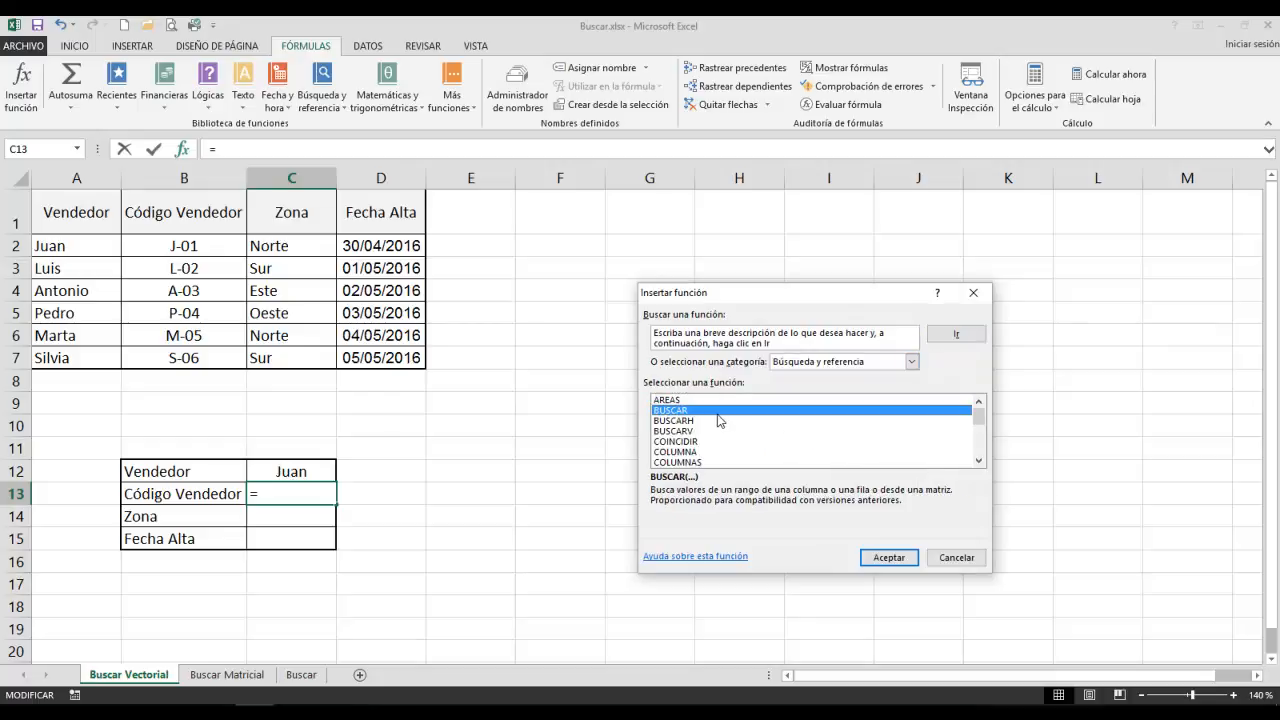
click(962, 561)
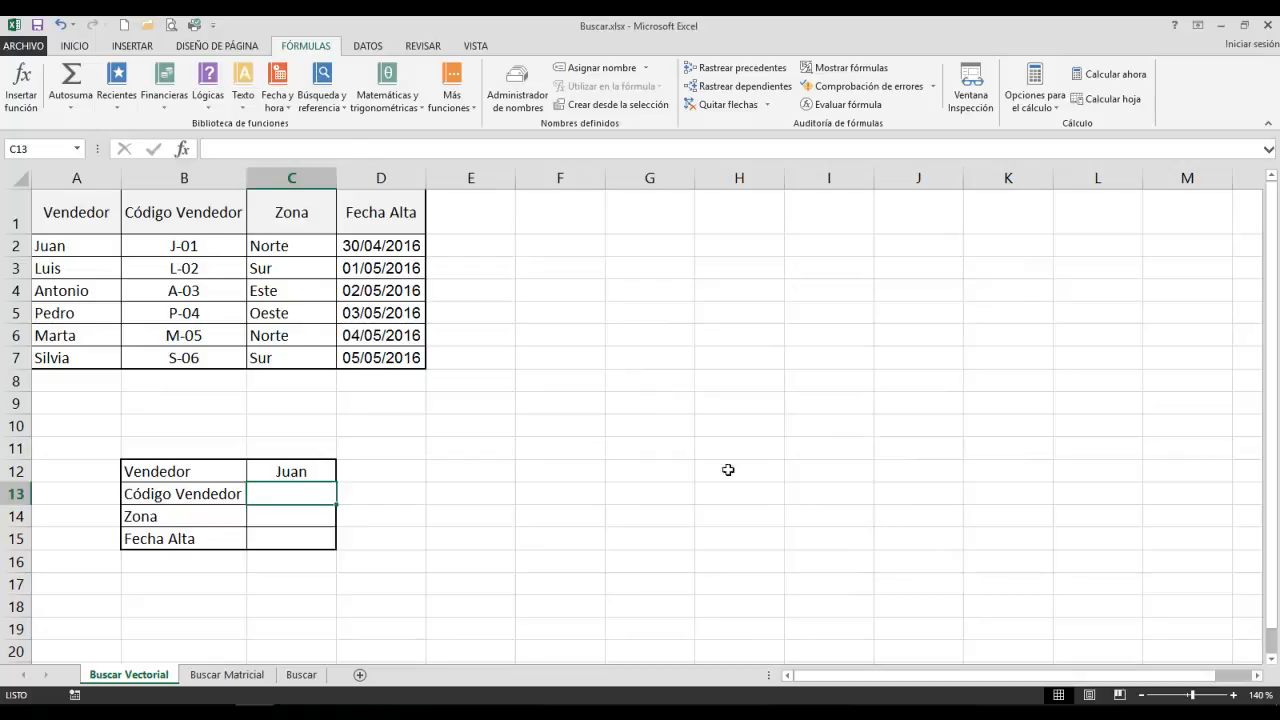
Insert the vector form of BUSCAR in C13 with lookup value C12, comparison vector A2:A7 and result vector B2:B7.
click(330, 110)
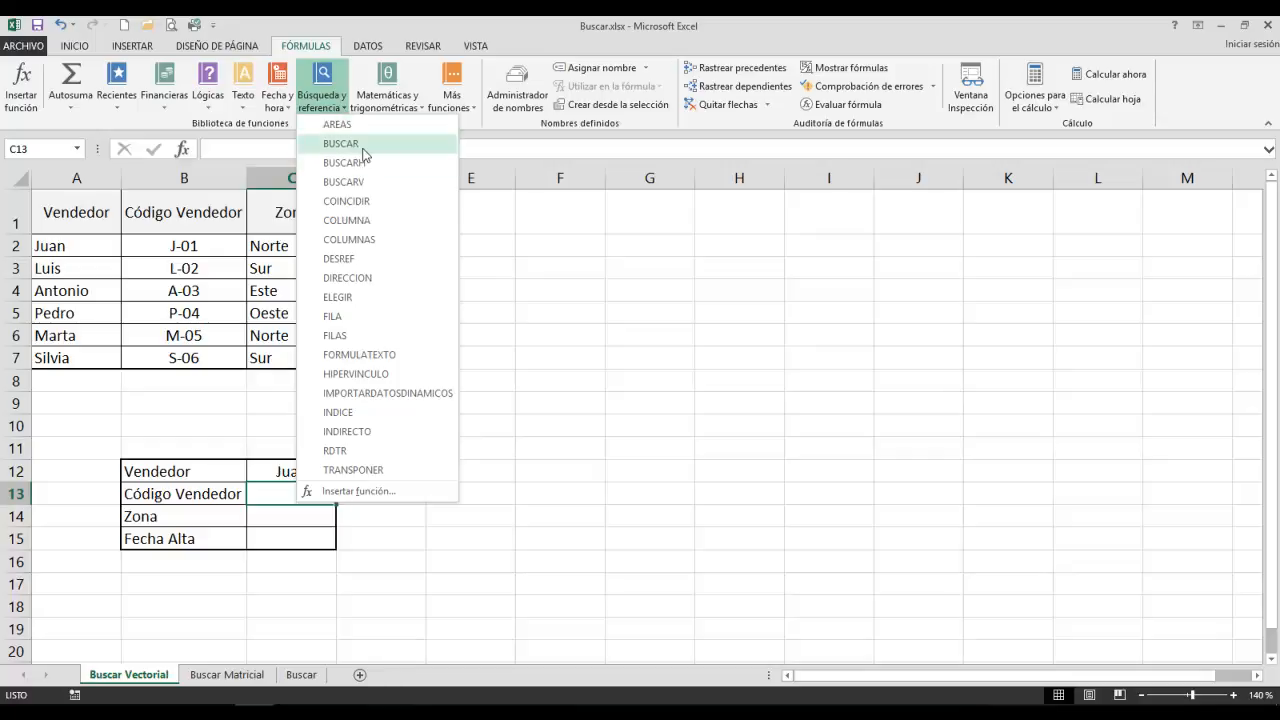
click(363, 148)
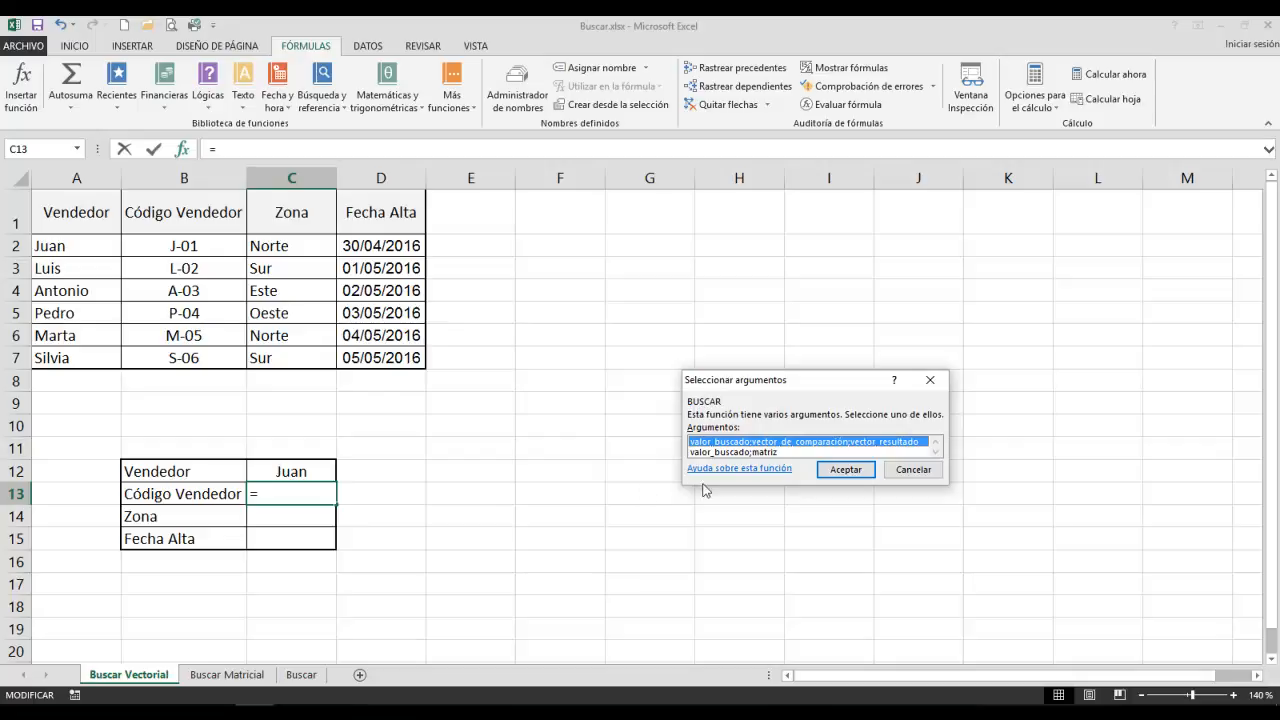
click(833, 473)
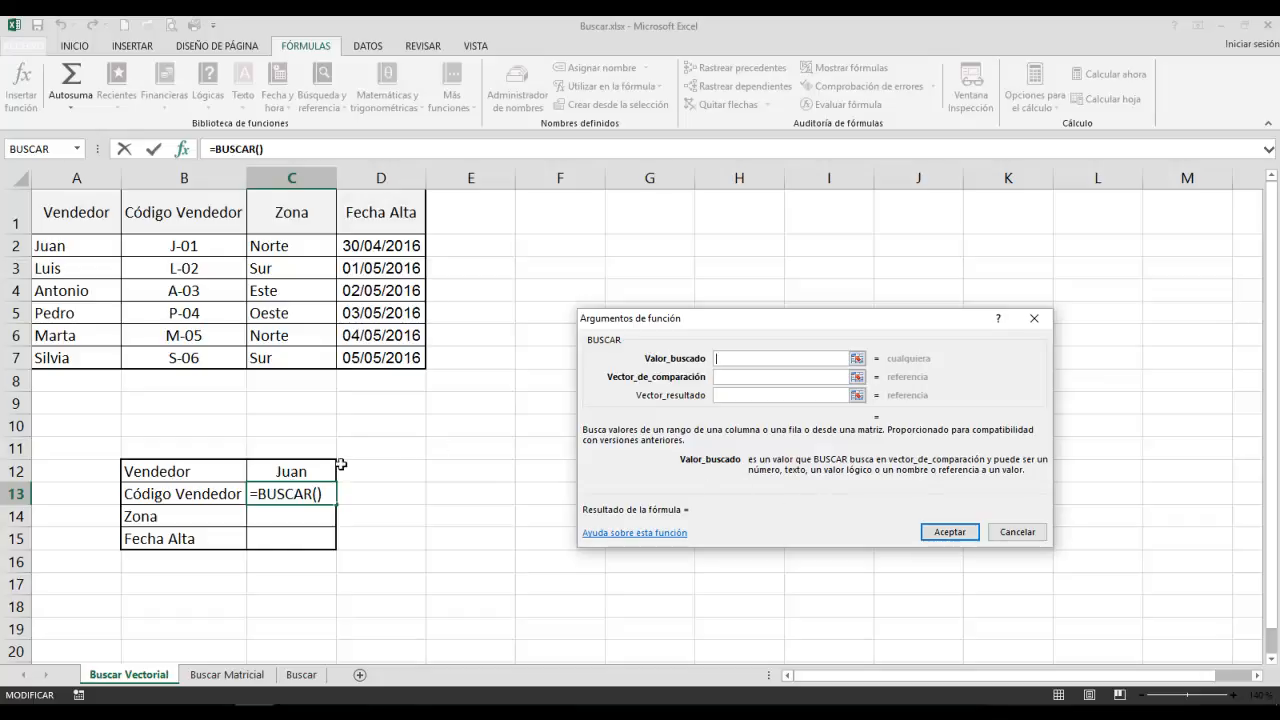
click(280, 467)
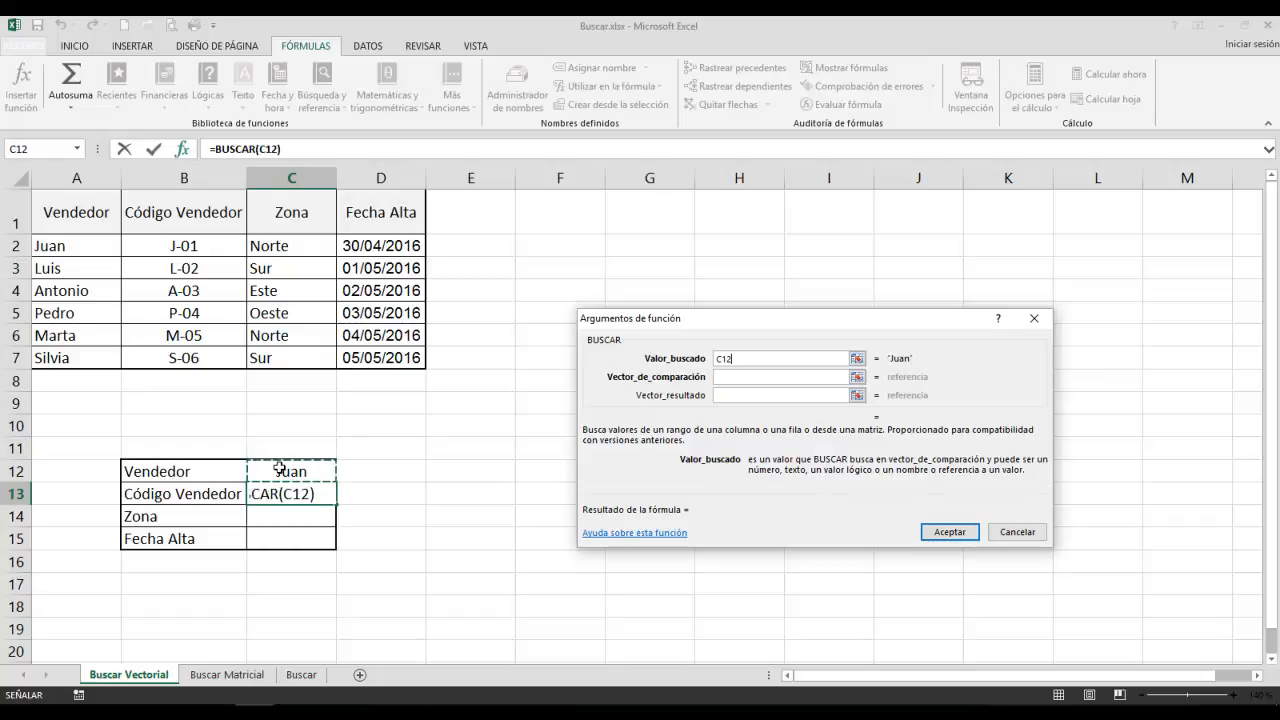
click(741, 377)
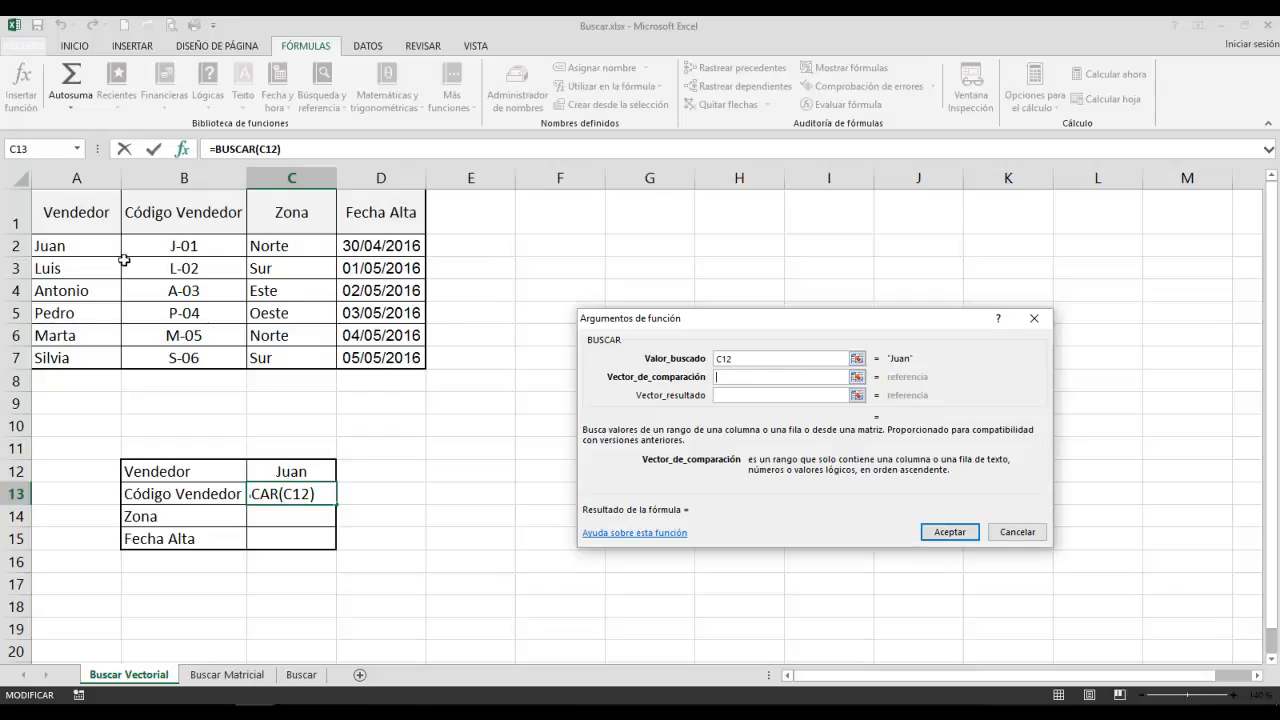
drag(79, 245, 86, 354)
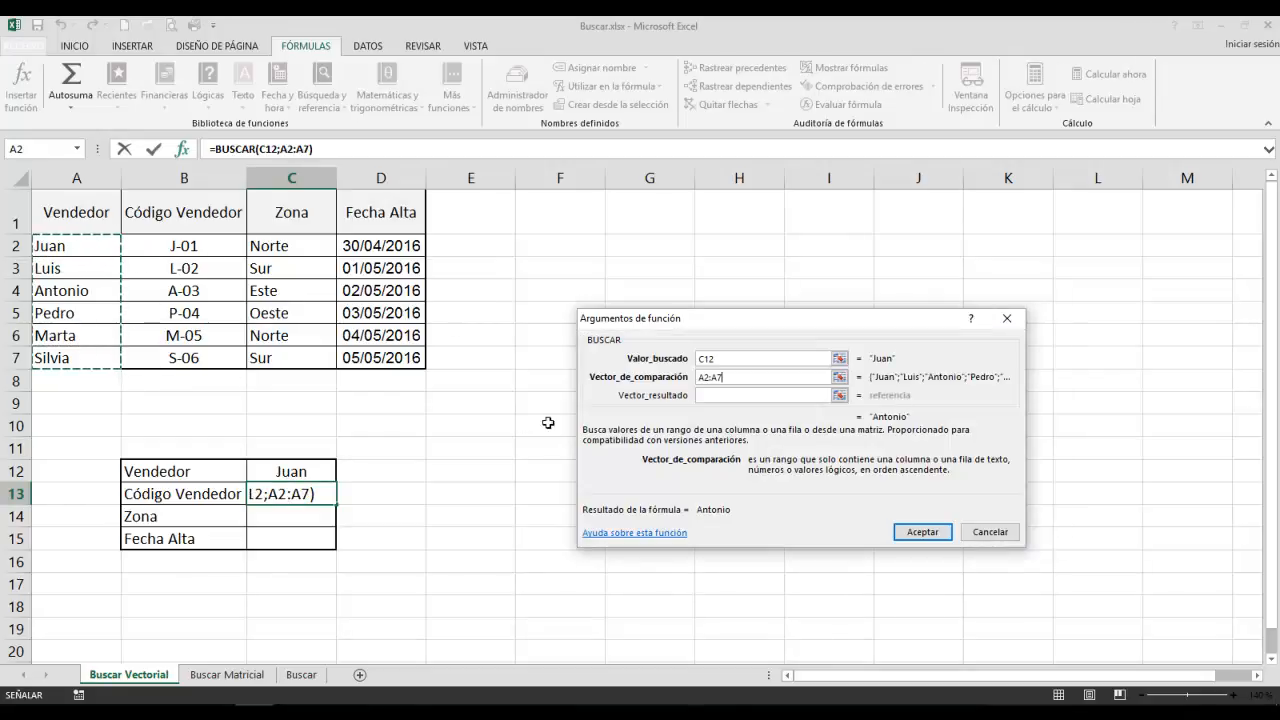
click(727, 394)
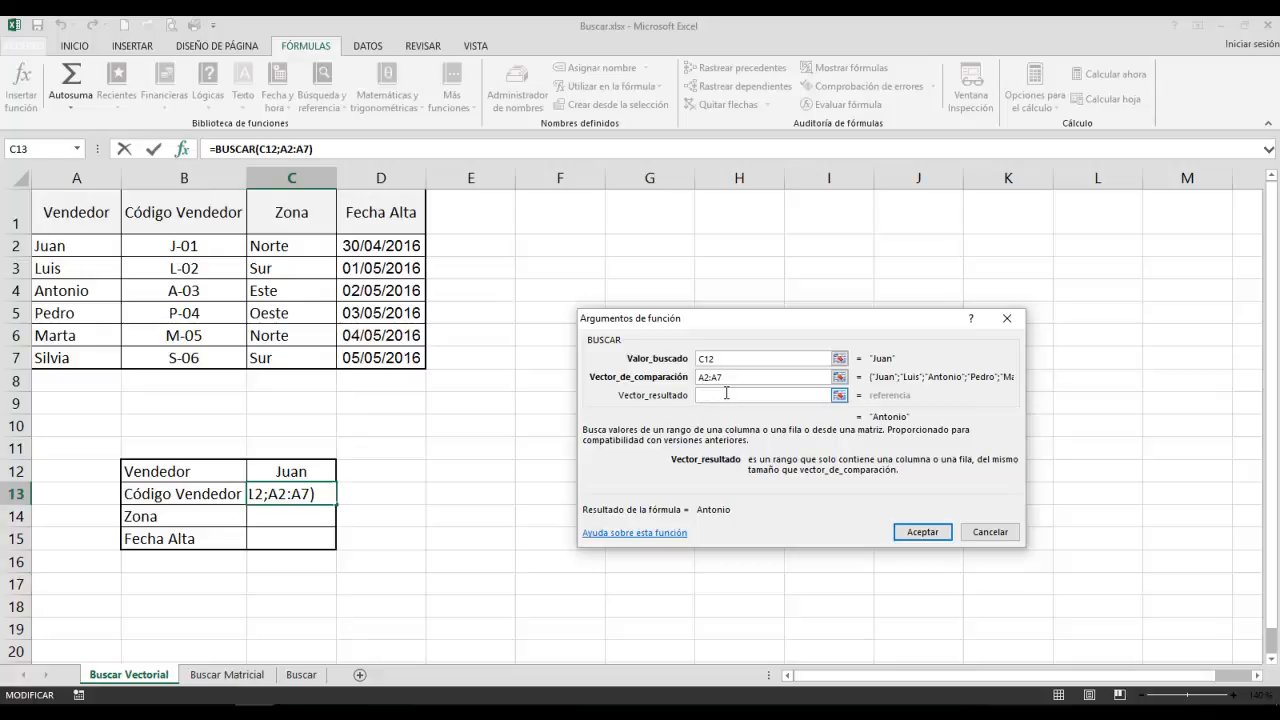
drag(185, 250, 186, 358)
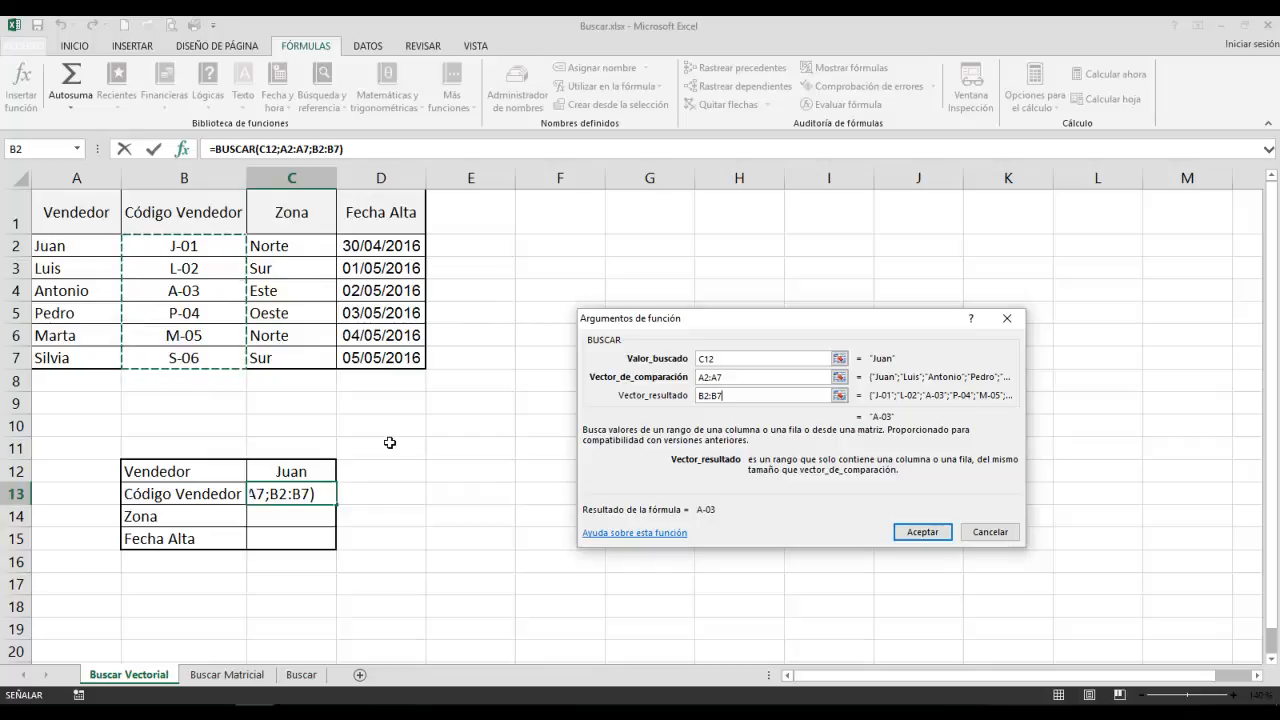
click(909, 533)
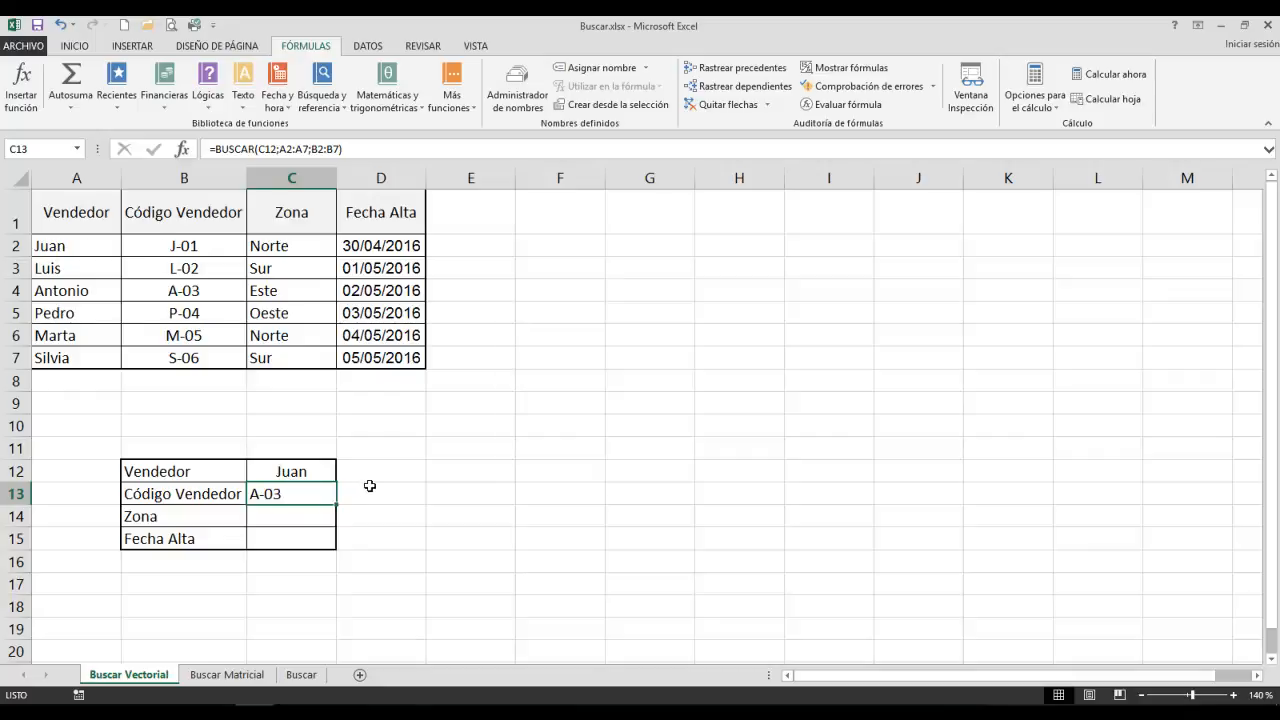
Sort the seller table in ascending order by the Vendedor column and check the Código Vendedor formula in C13.
click(86, 265)
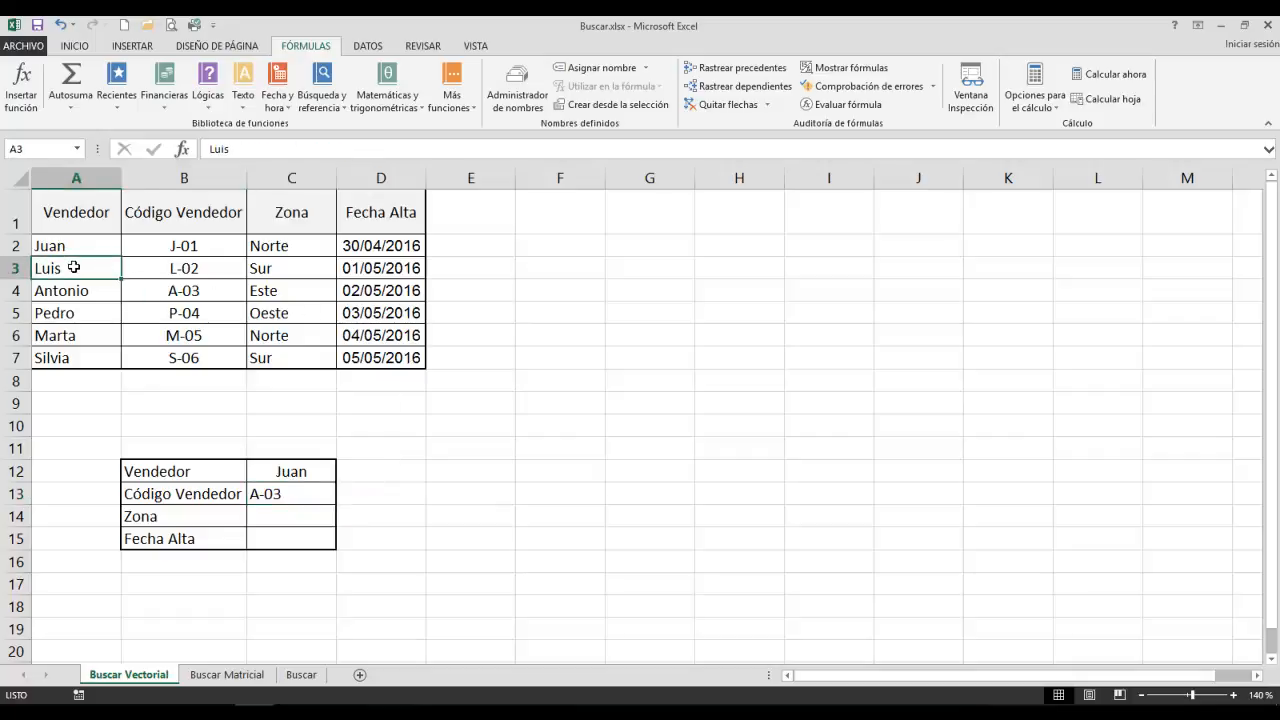
click(367, 45)
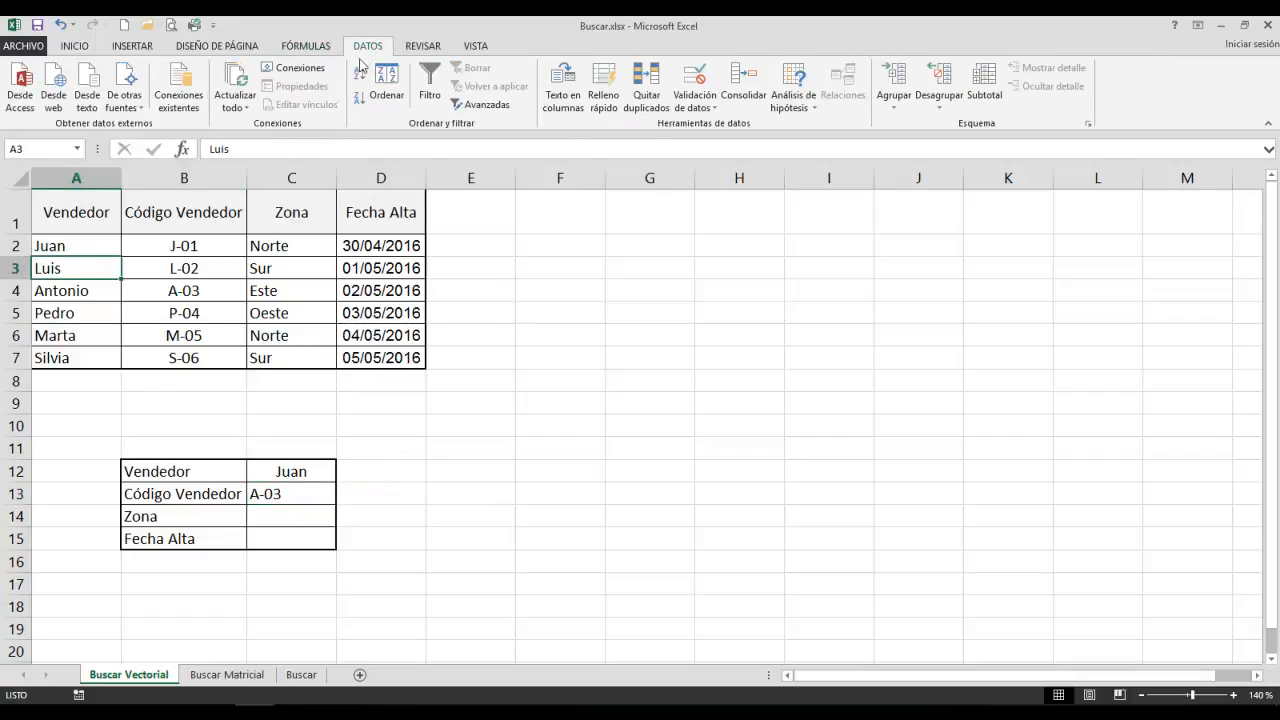
click(364, 75)
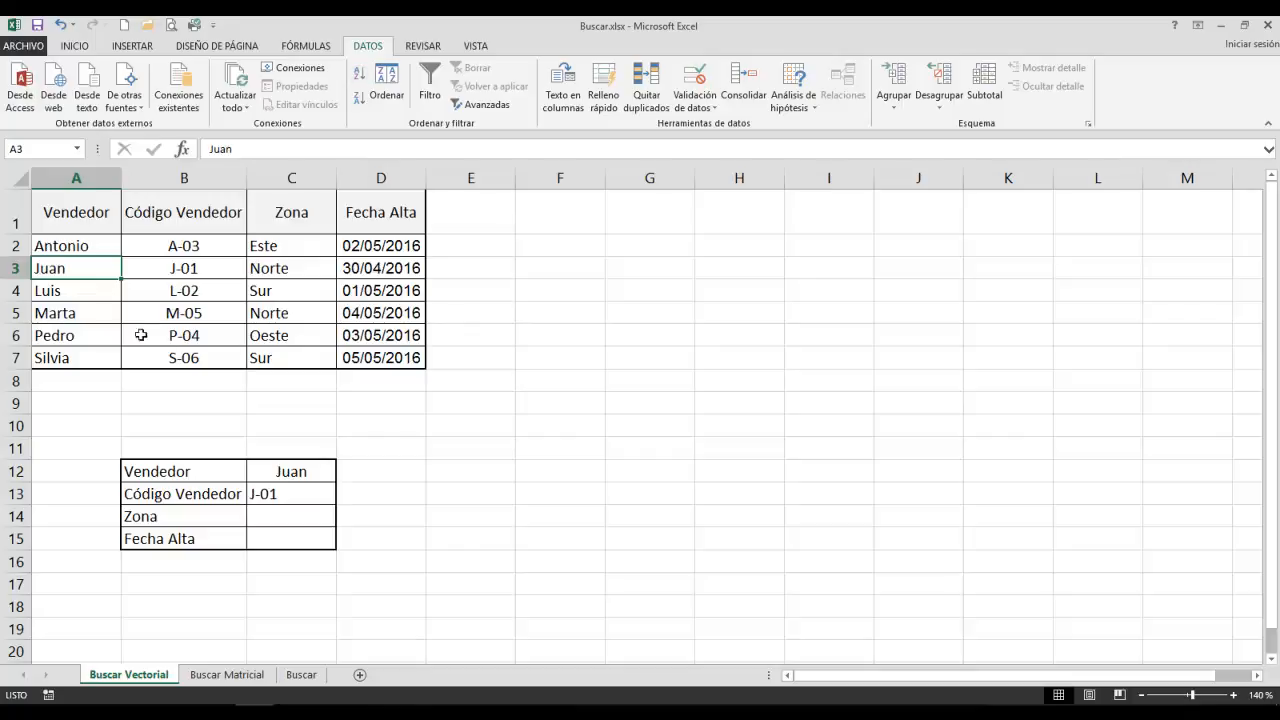
click(284, 493)
Insert the vector form of BUSCAR in C14 for Zona, with lookup value C12, comparison vector A2:A7 and result vector C2:C7.
click(293, 520)
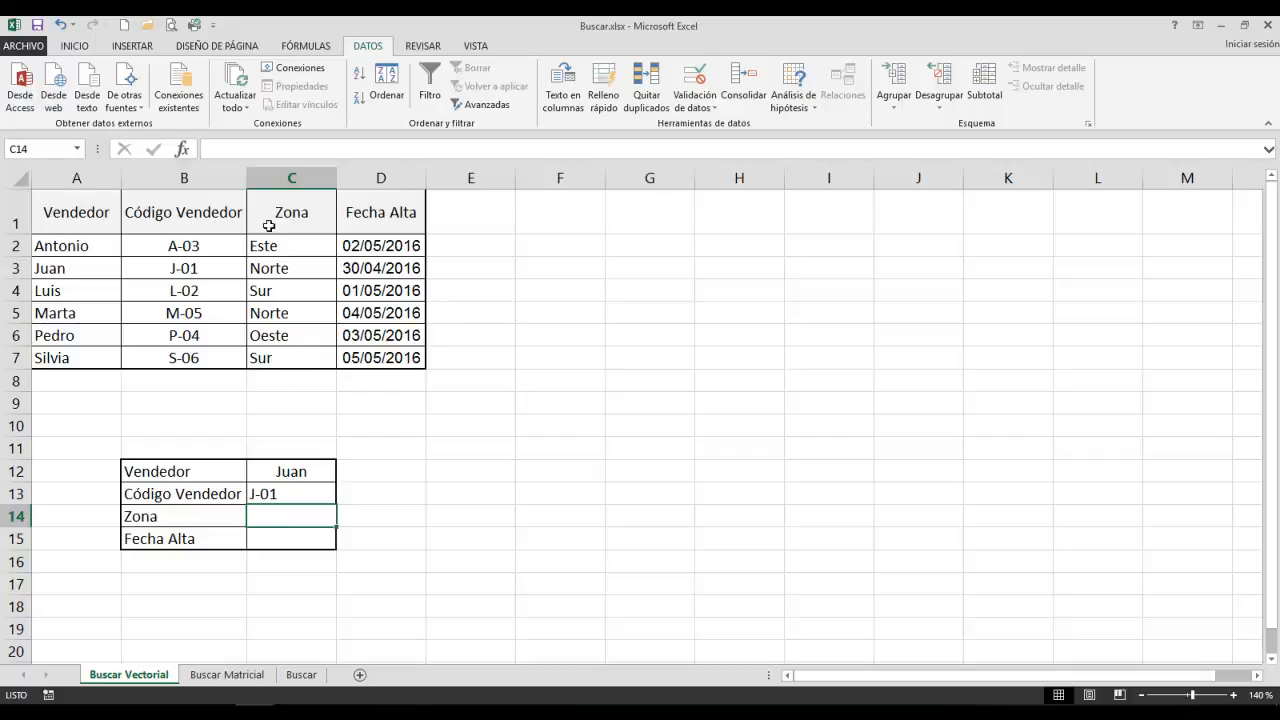
click(306, 46)
click(321, 98)
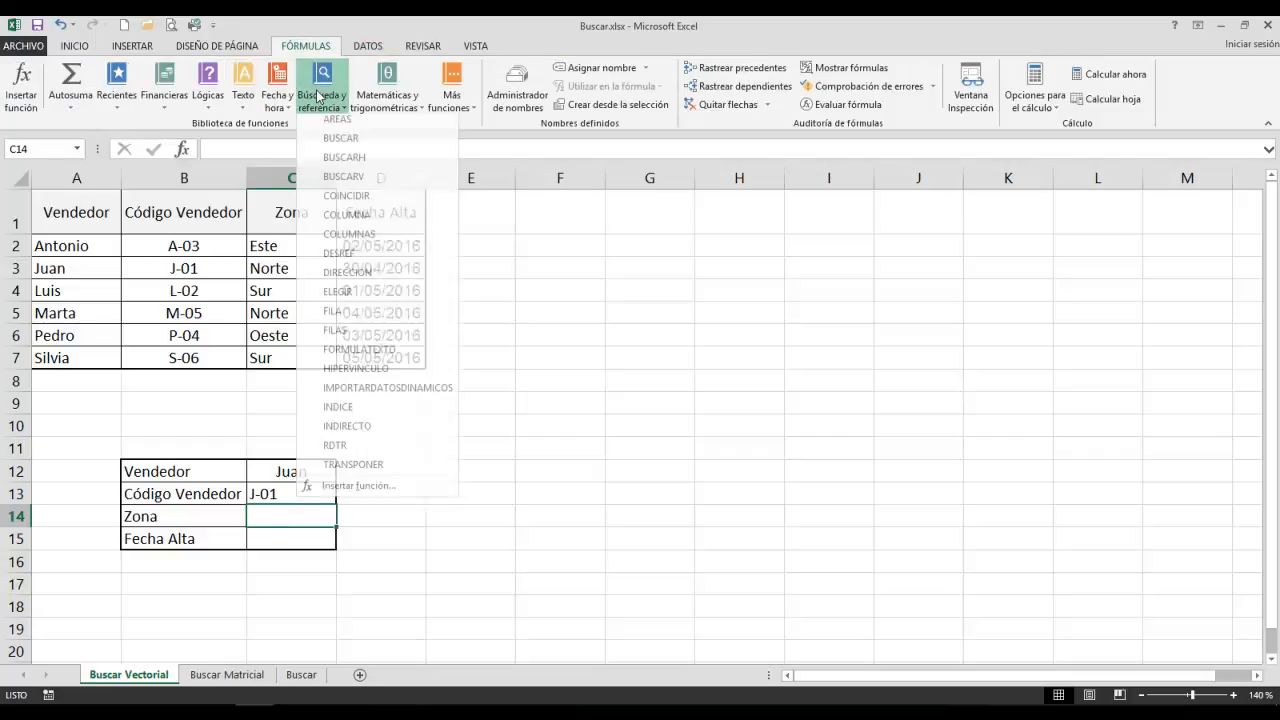
click(335, 150)
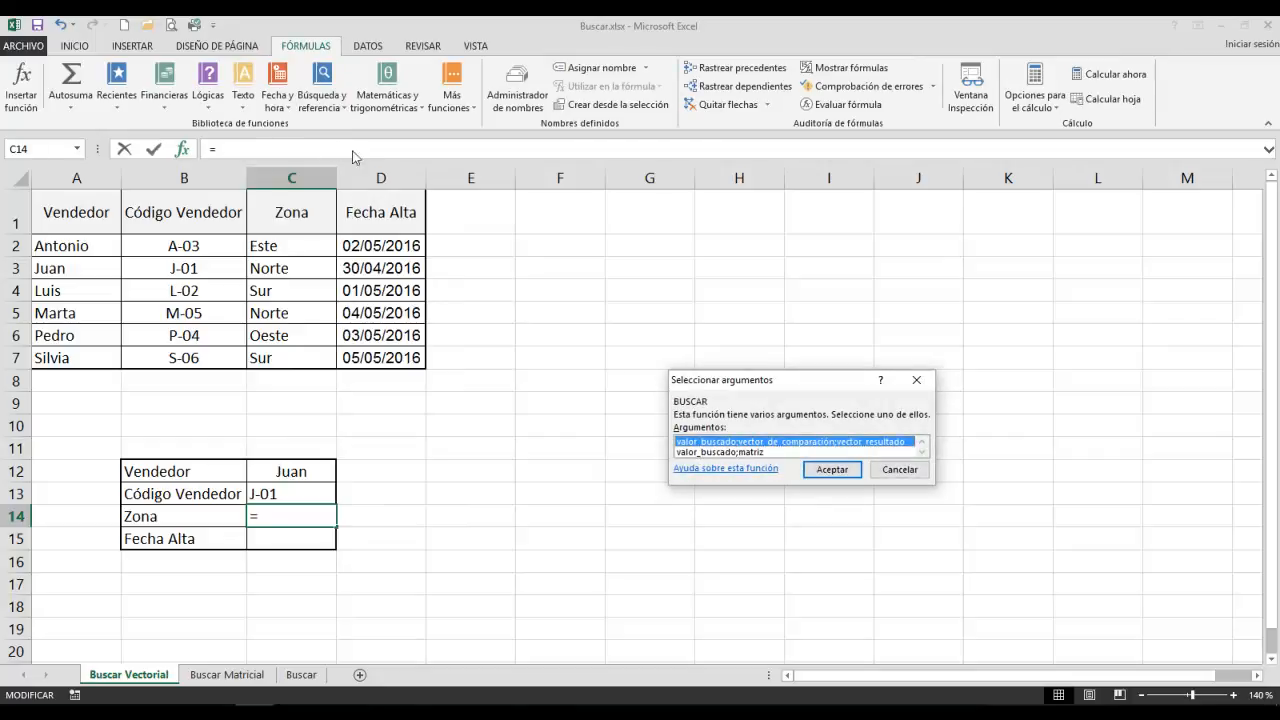
click(830, 467)
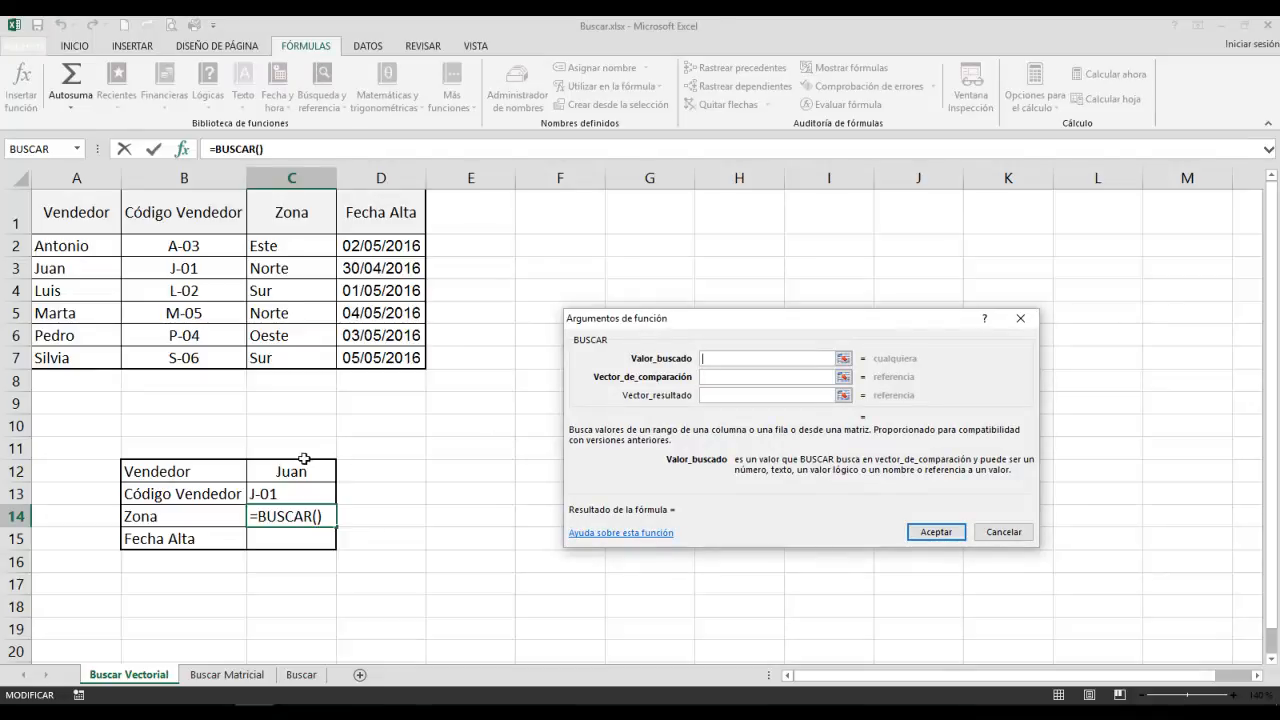
click(293, 467)
click(716, 376)
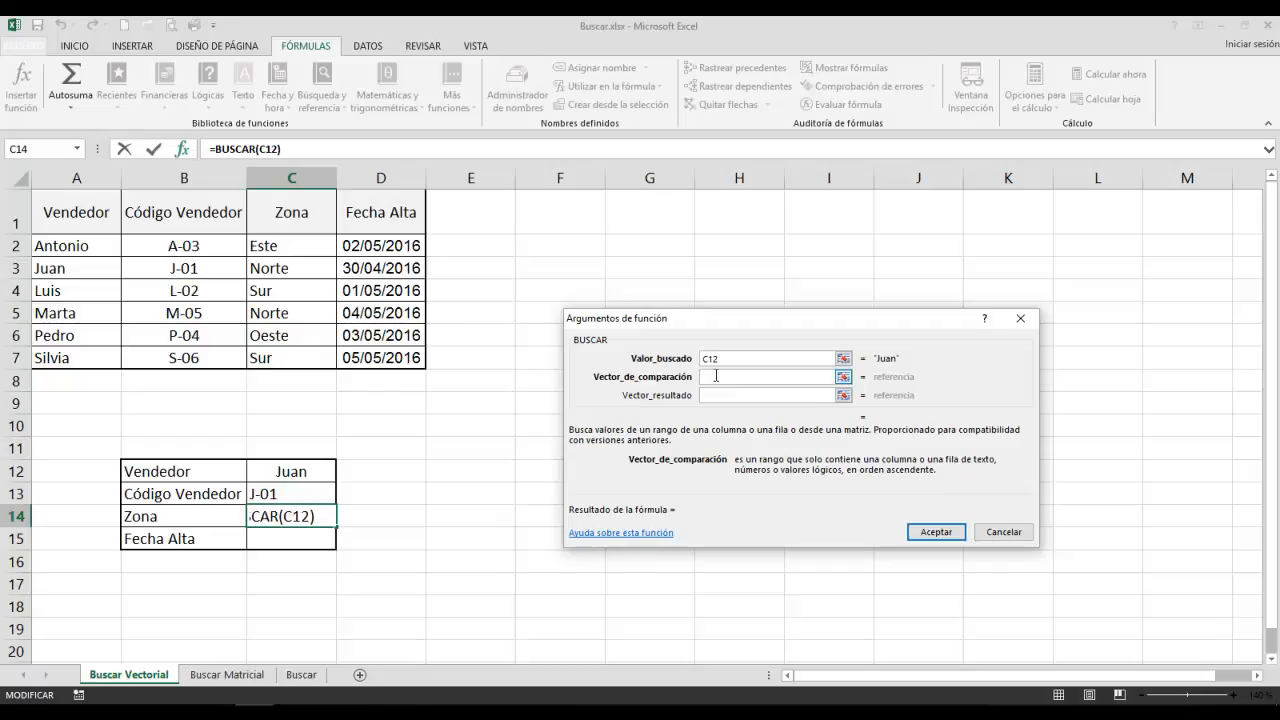
drag(66, 248, 62, 360)
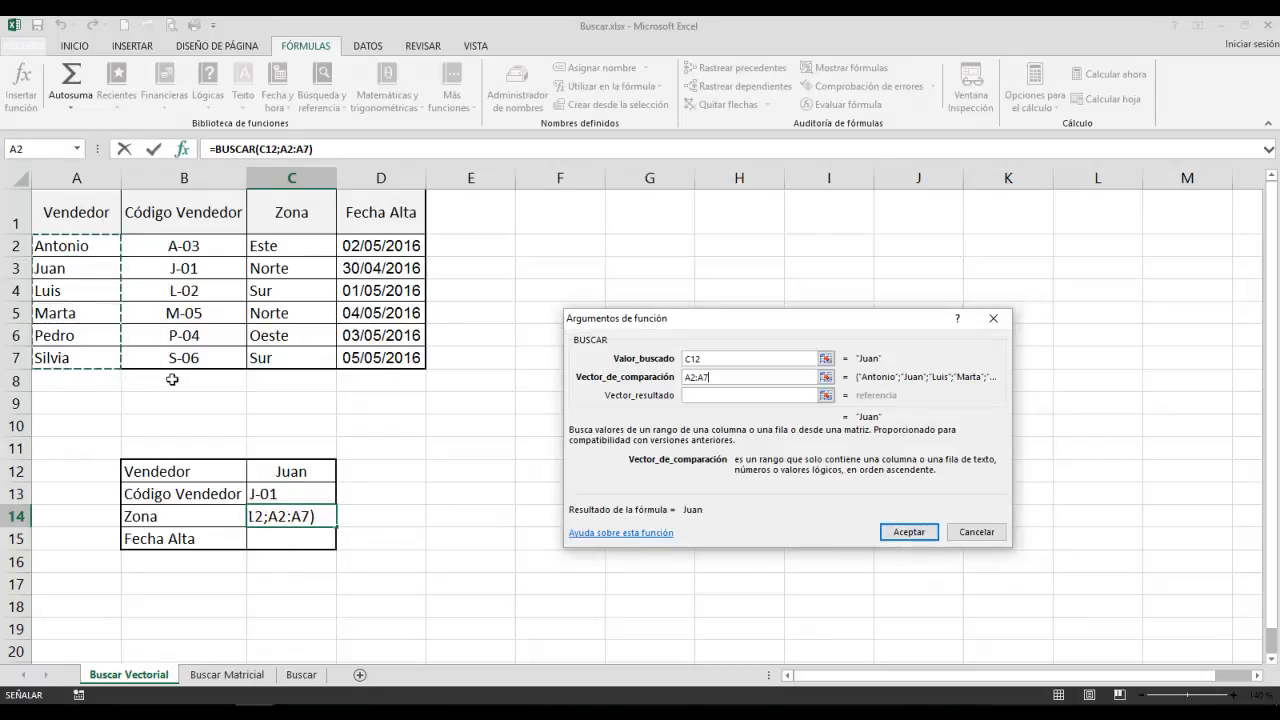
click(714, 396)
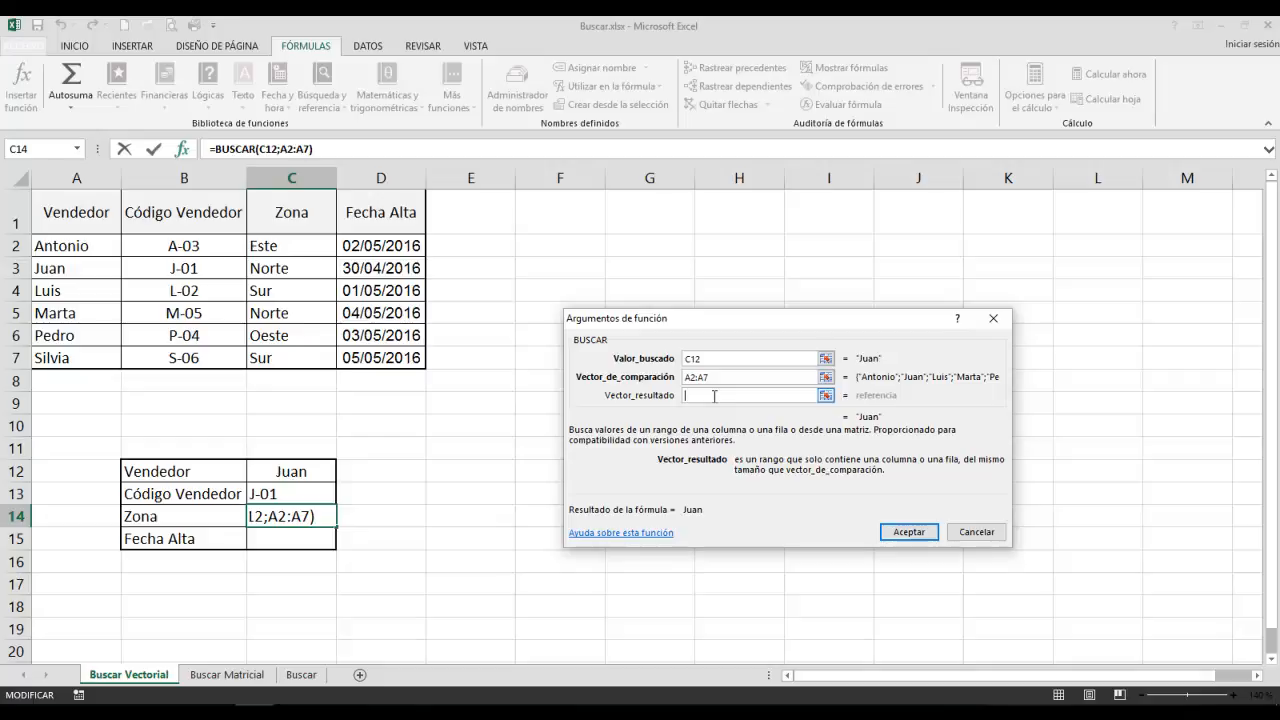
drag(287, 243, 285, 352)
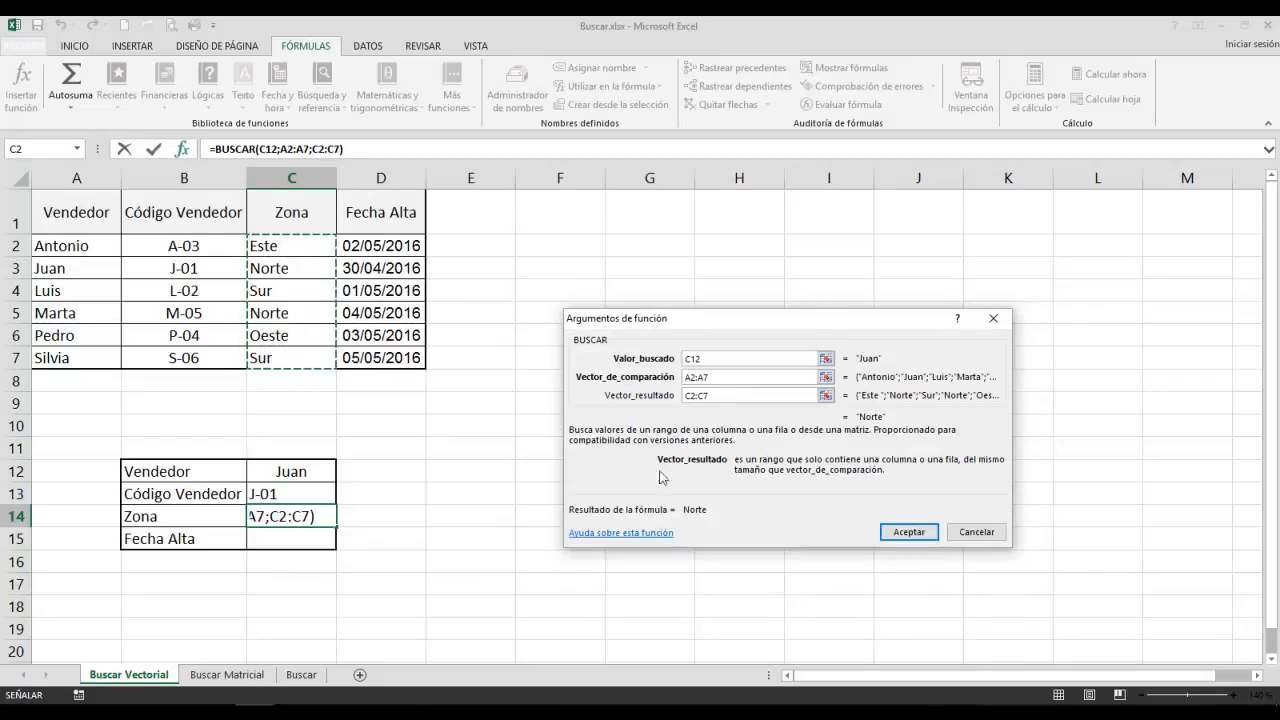
click(905, 531)
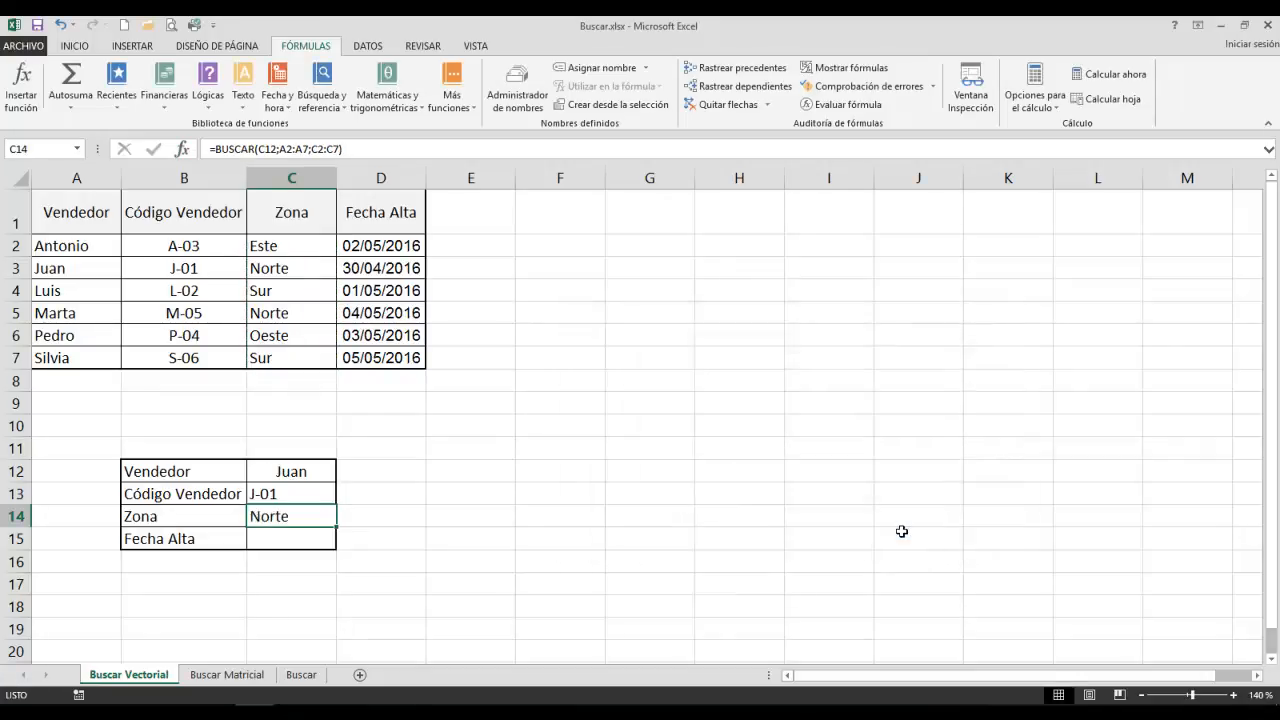
Insert the vector form of BUSCAR in C15 for Fecha Alta, with lookup value C12, comparison vector A2:A7 and result vector D2:D7.
click(284, 540)
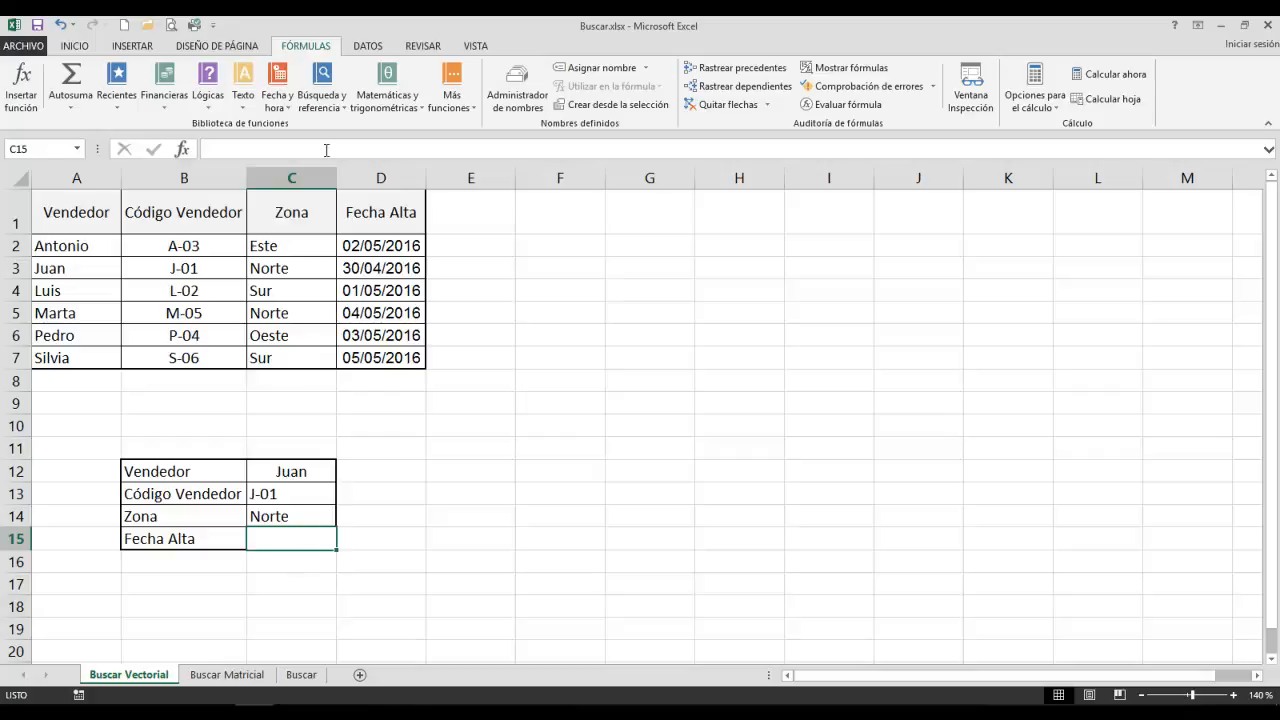
click(321, 100)
click(330, 143)
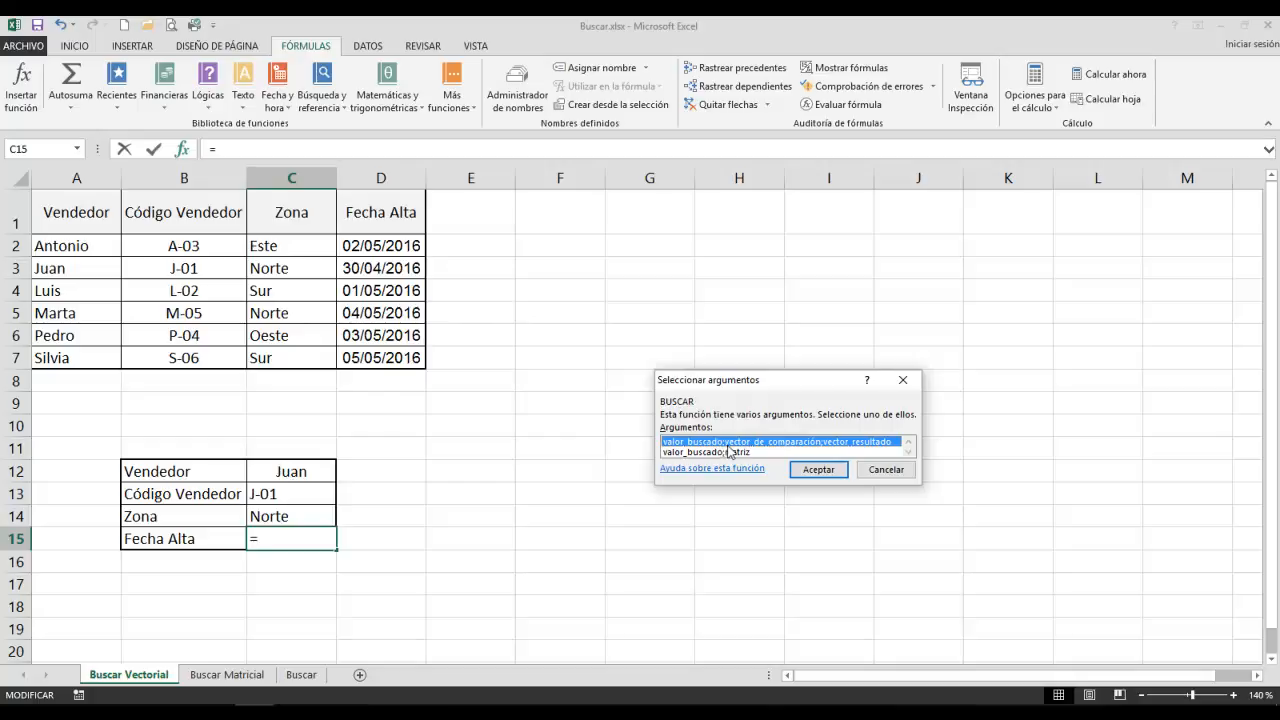
click(805, 470)
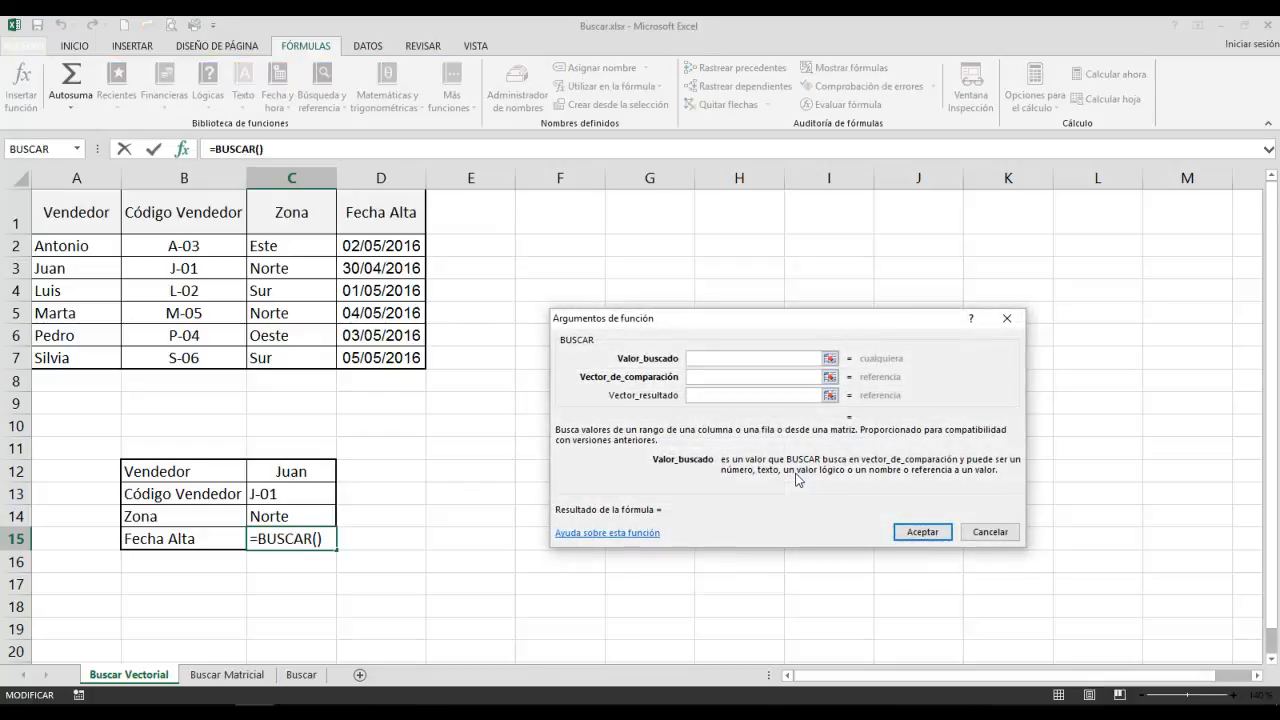
click(286, 472)
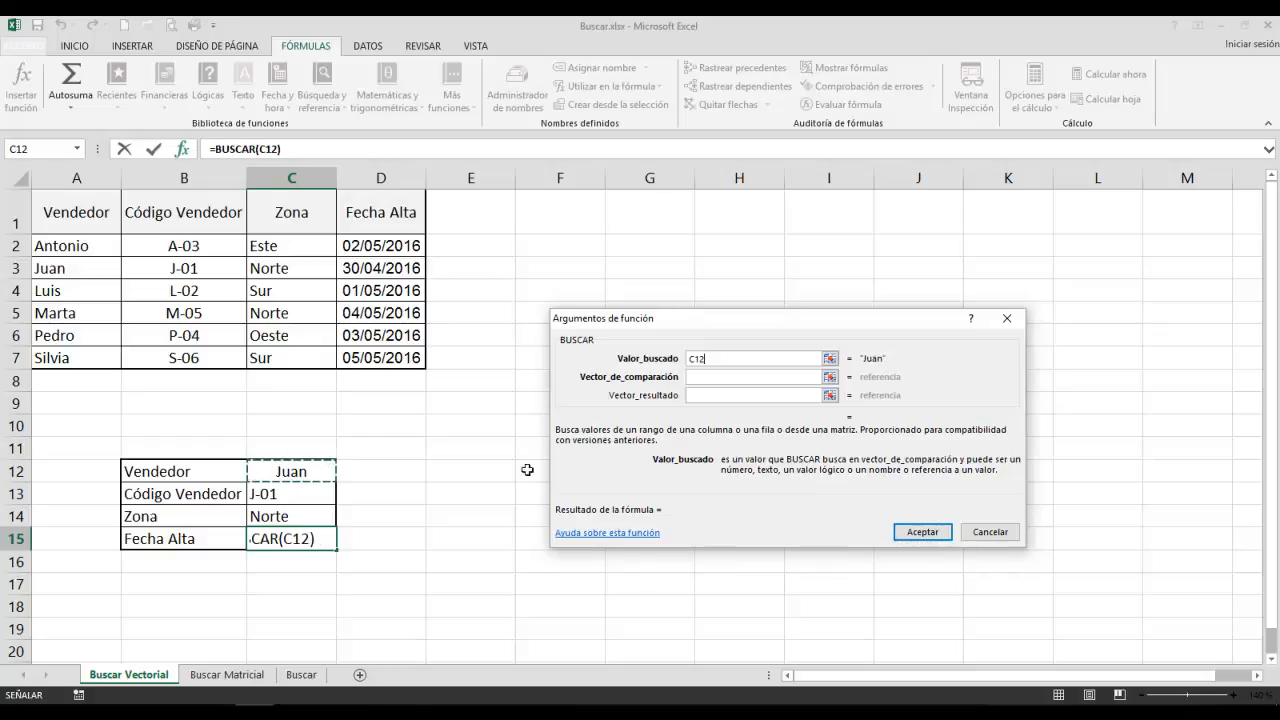
click(698, 379)
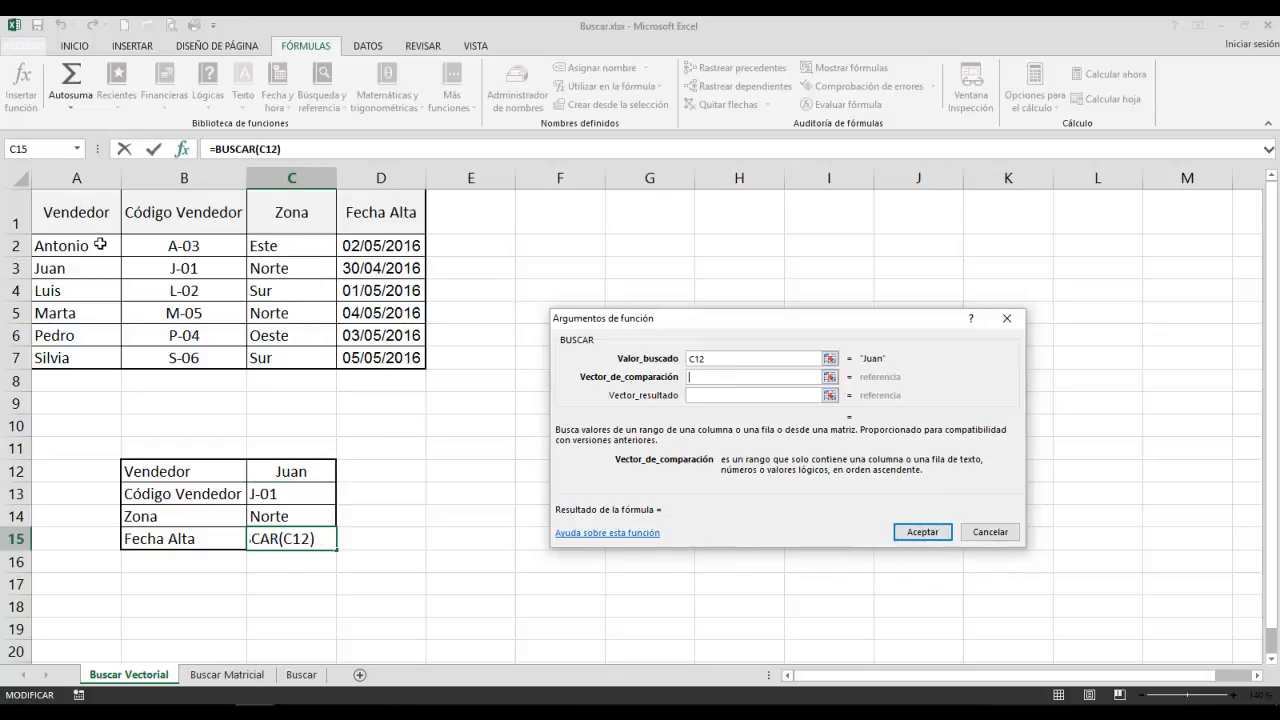
drag(101, 243, 91, 347)
click(694, 397)
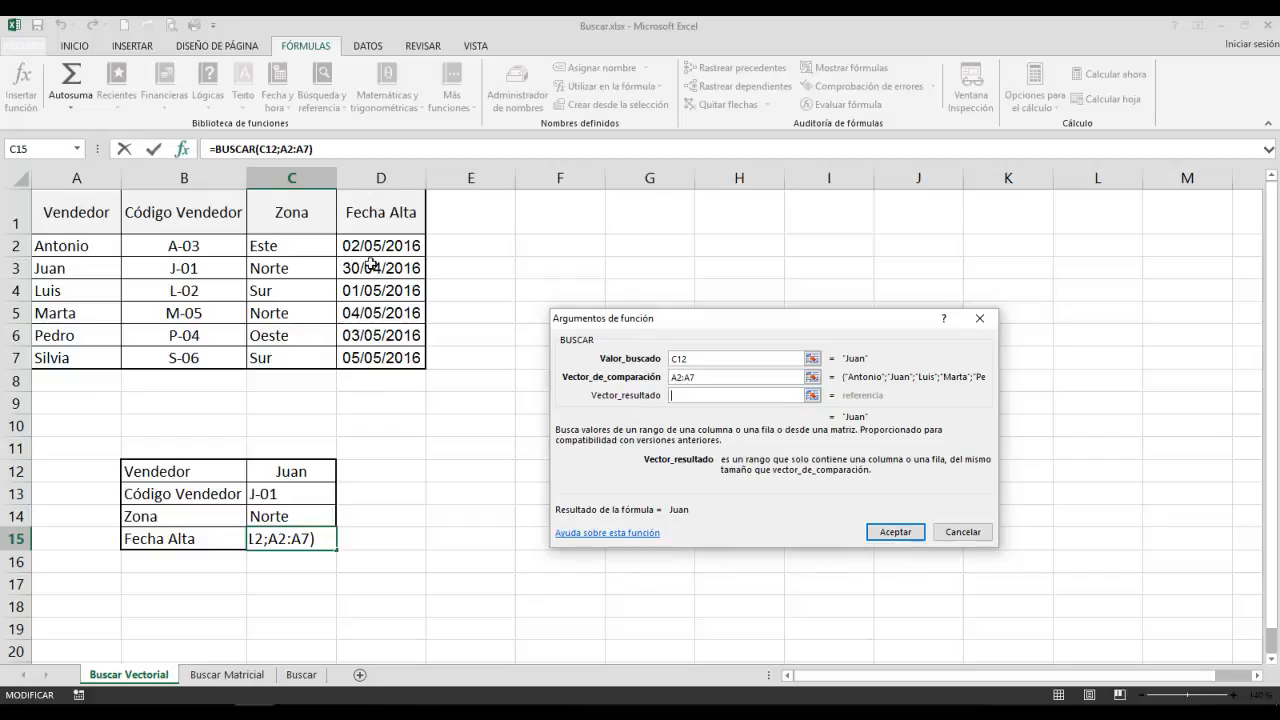
drag(372, 243, 372, 356)
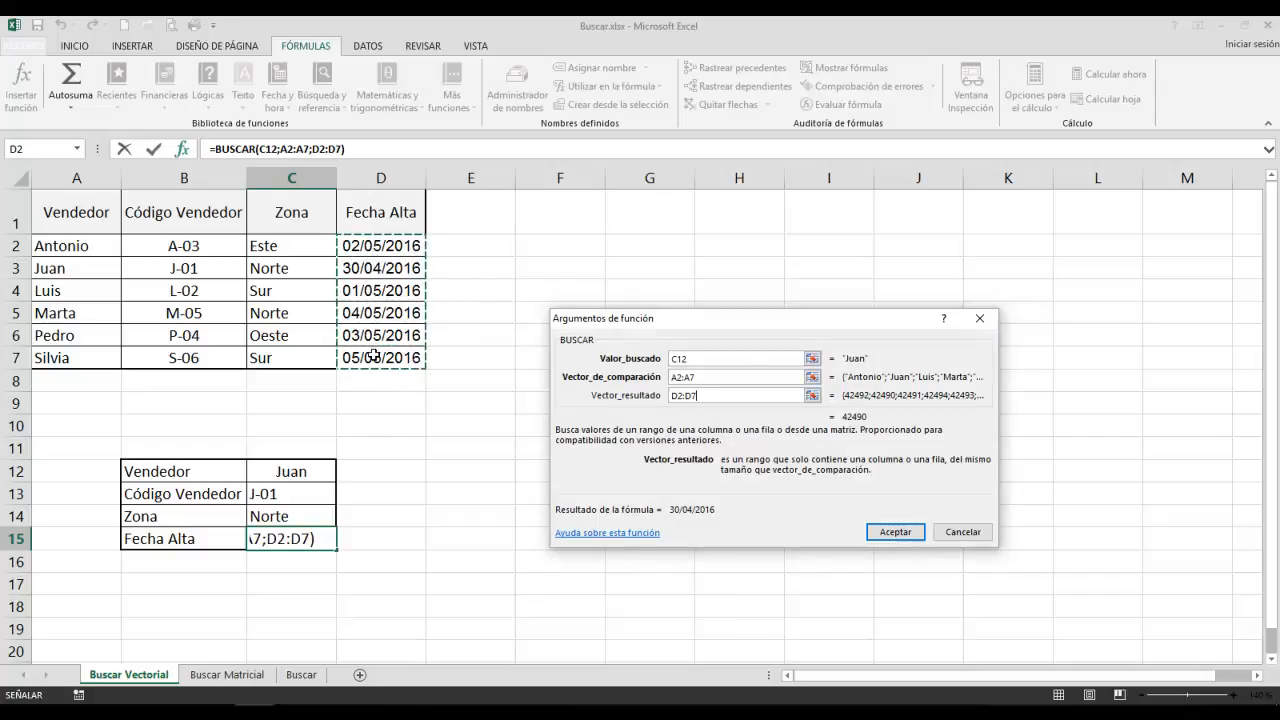
click(889, 530)
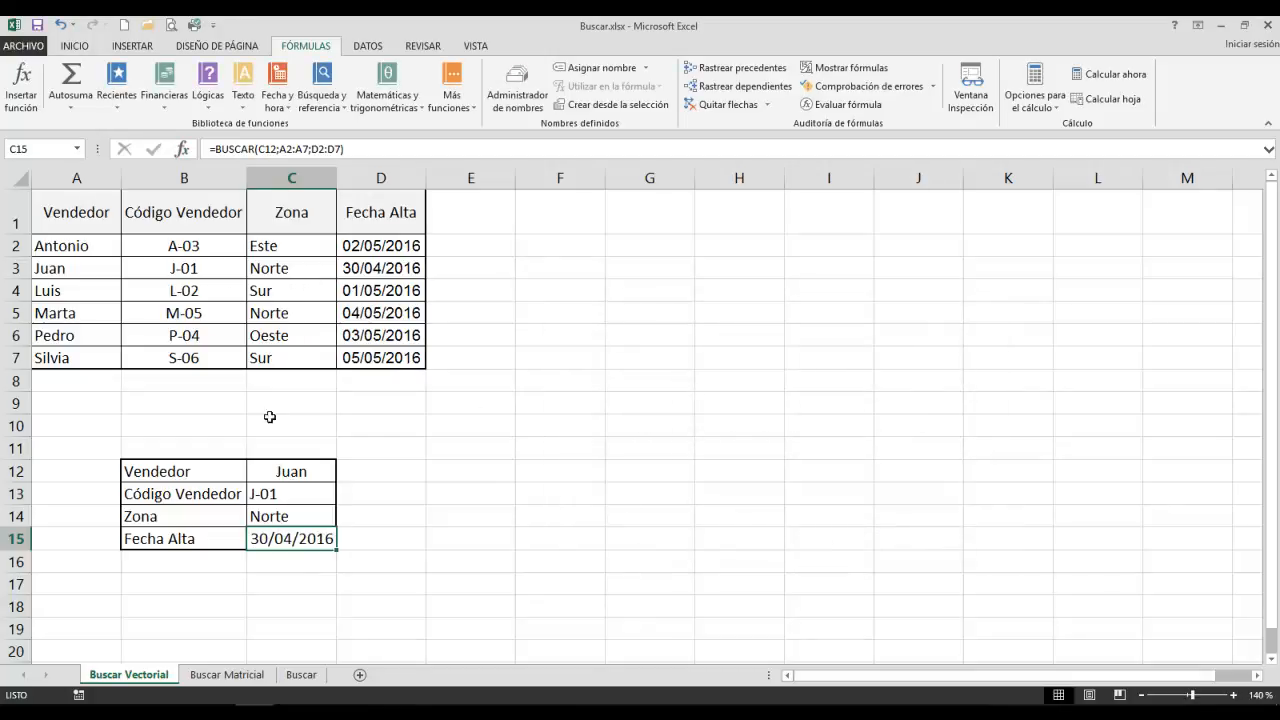
Test the lookup formulas by changing the Vendedor in C12 to the seller listed in A4, followed by the seller in A6.
click(291, 470)
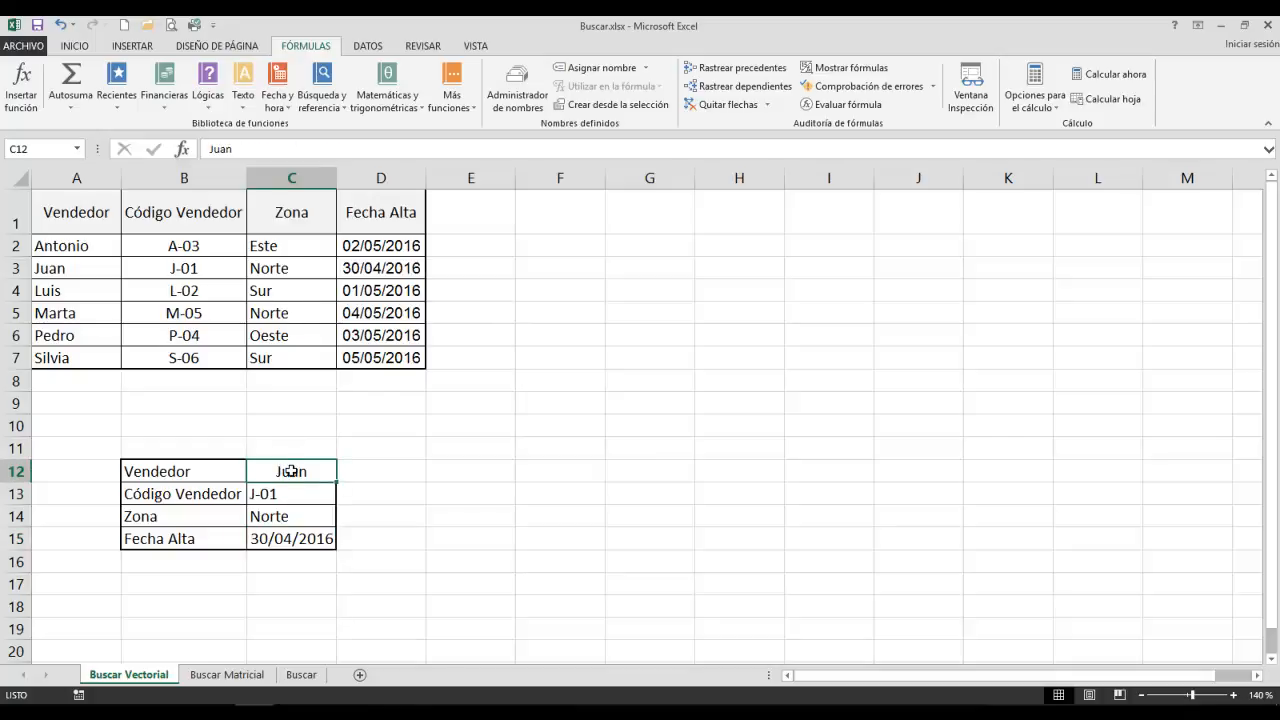
text(Luis)
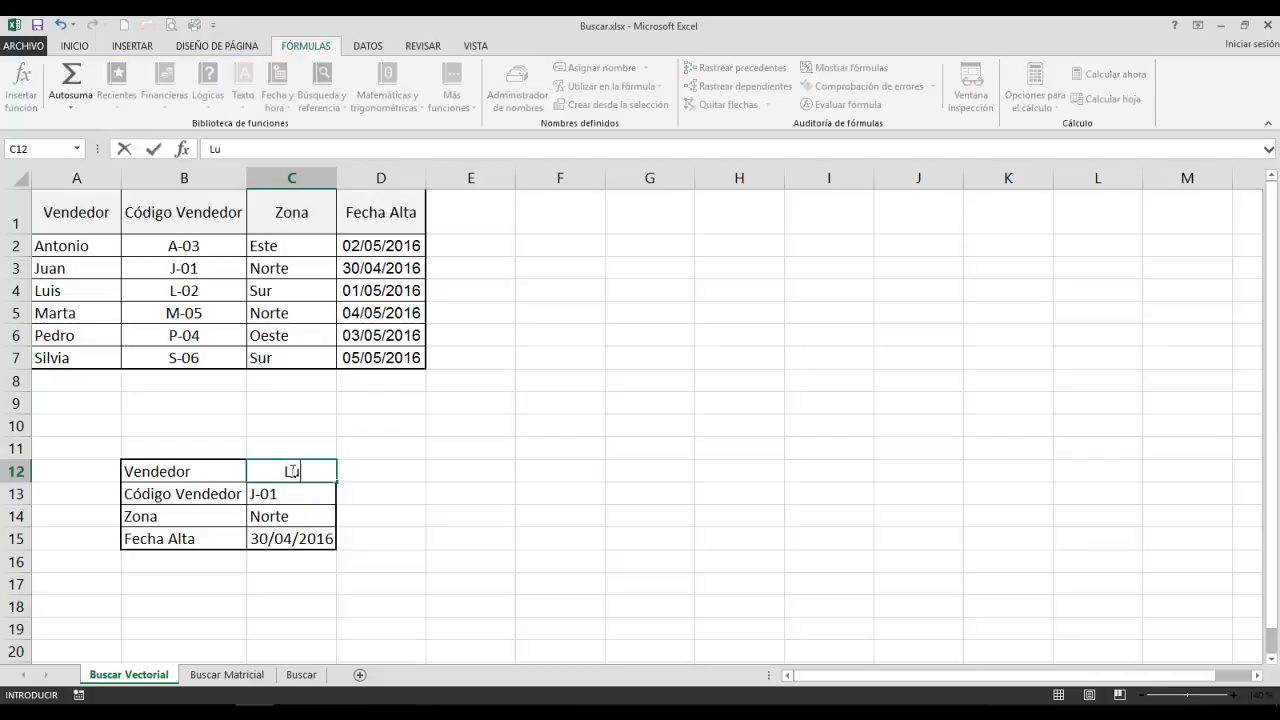
key(Return)
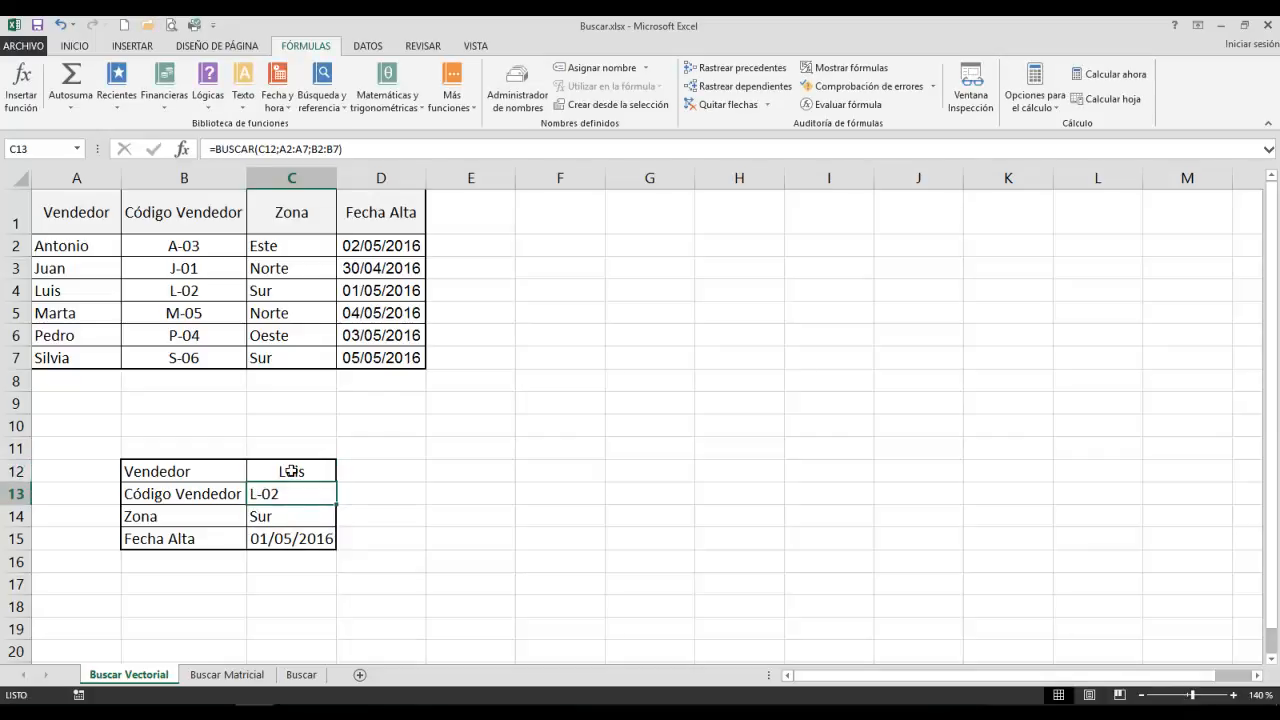
text(Pedro)
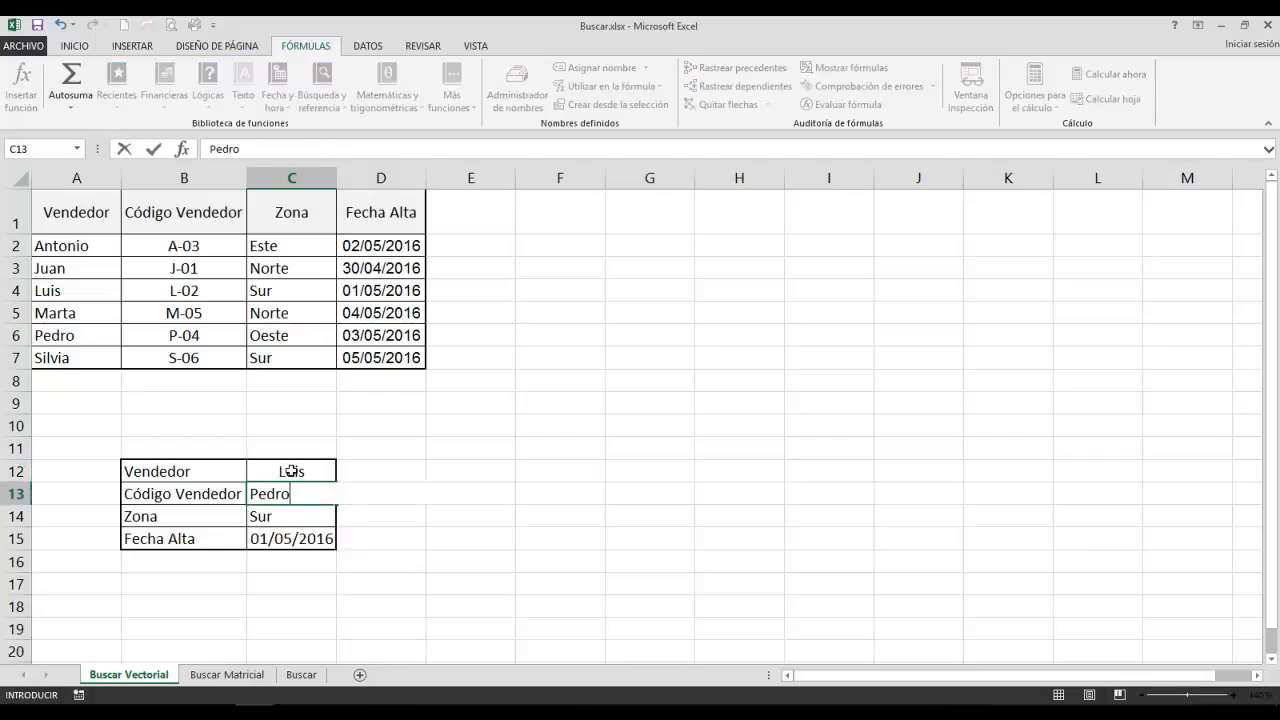
key(Escape)
click(291, 471)
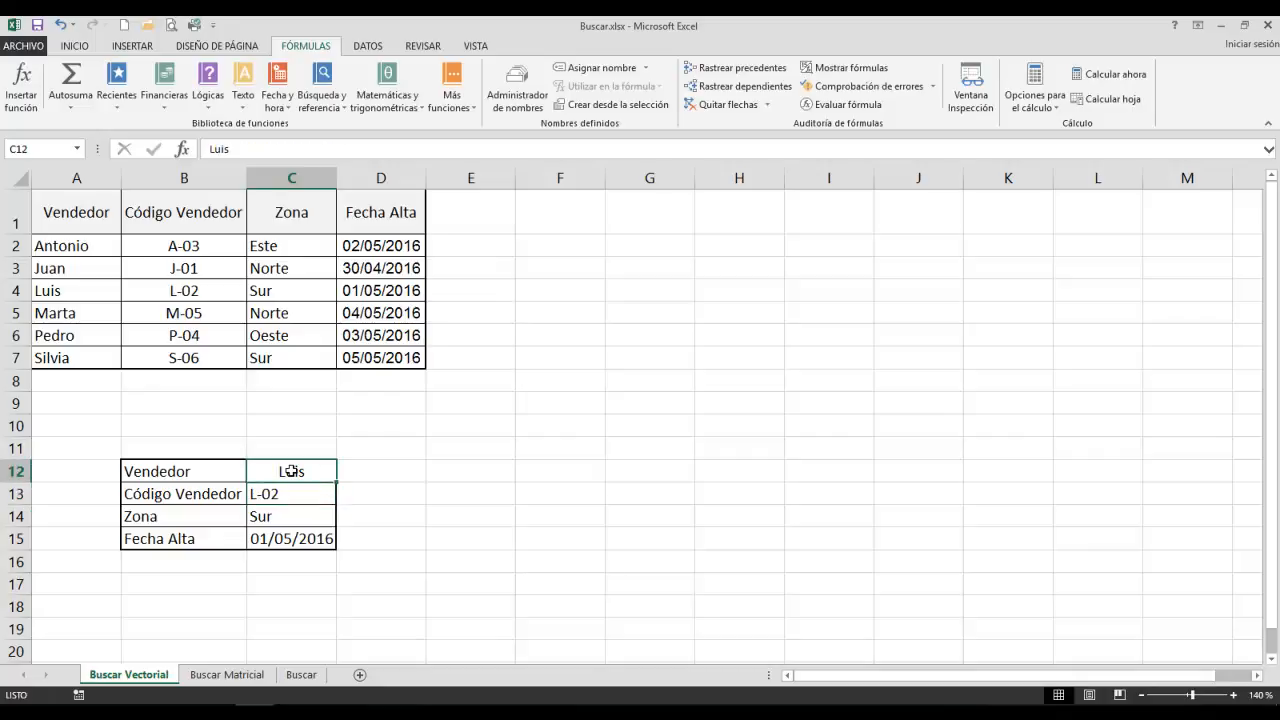
text(Pedro)
key(Return)
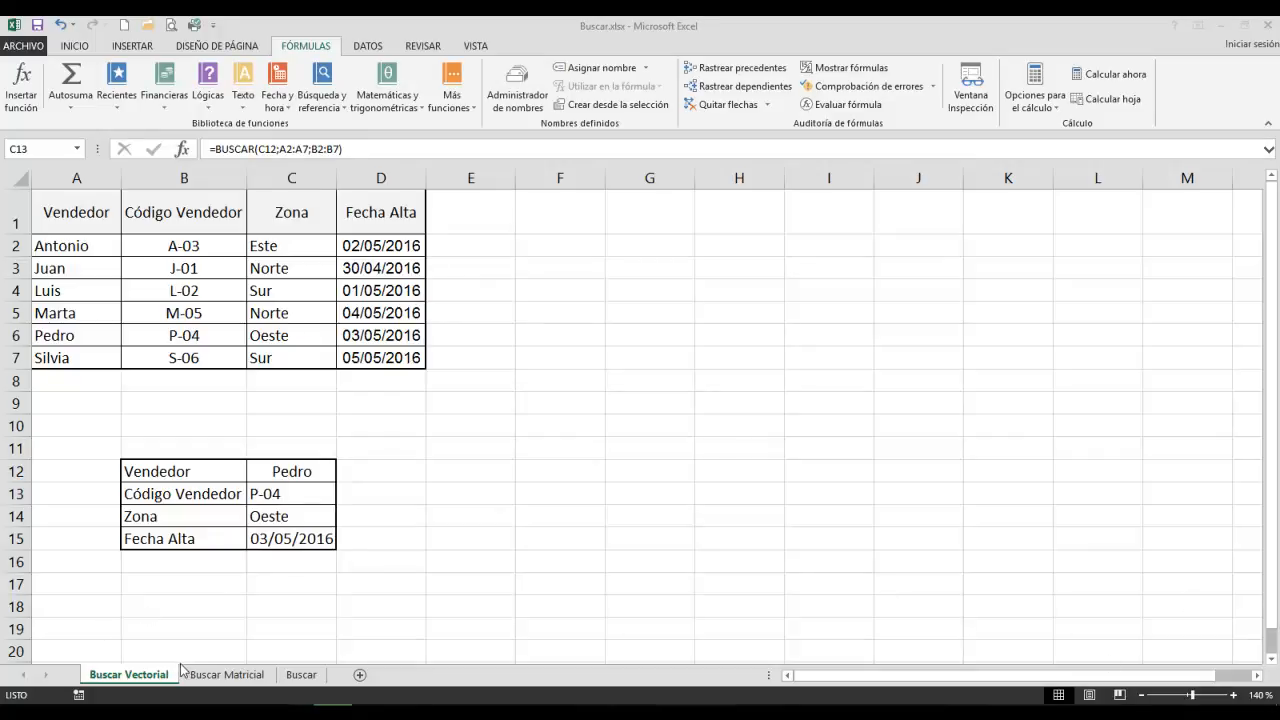
On the Buscar Matricial sheet, insert the array form of BUSCAR in C13 for Código Vendedor, with lookup value C12 and matrix A2:B7.
click(229, 676)
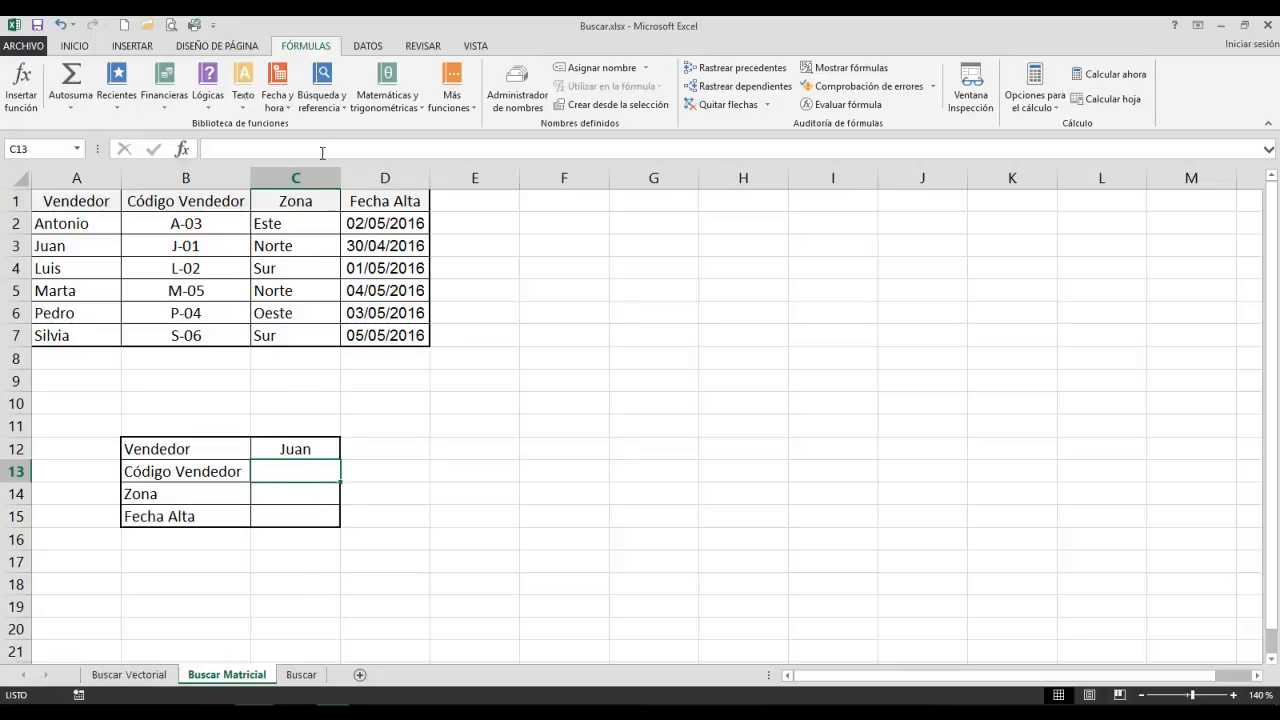
click(321, 95)
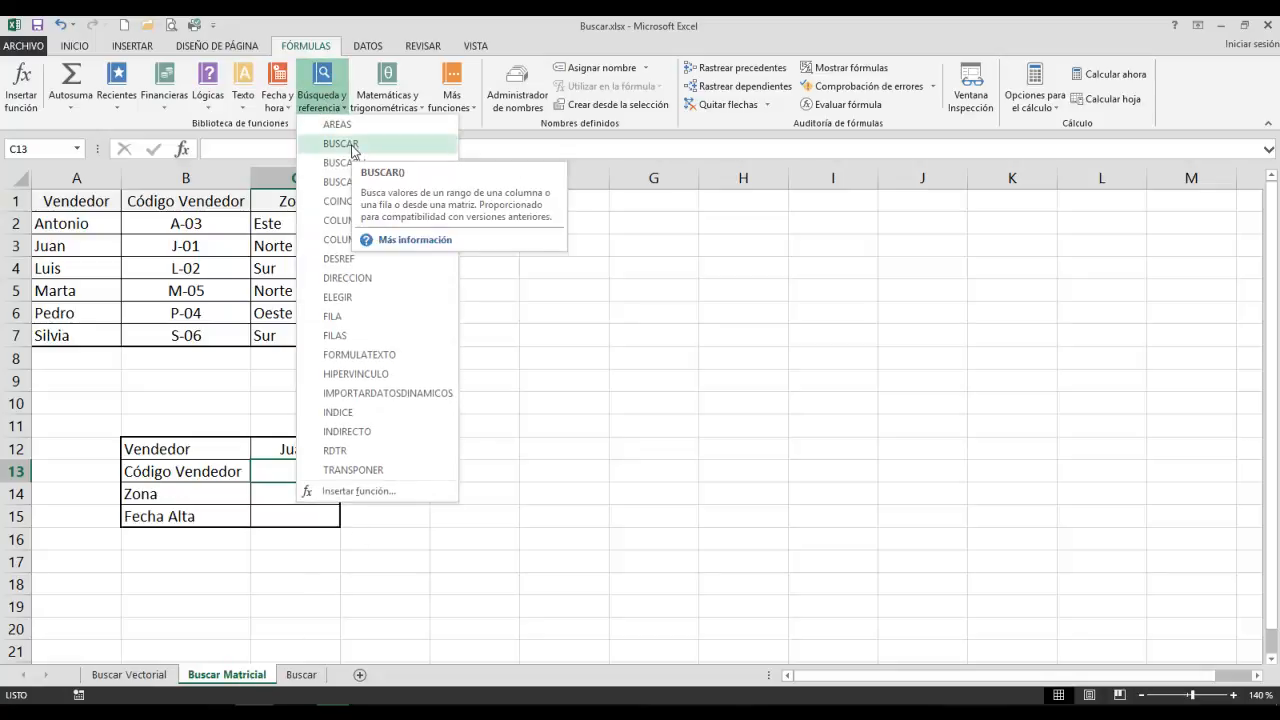
click(340, 144)
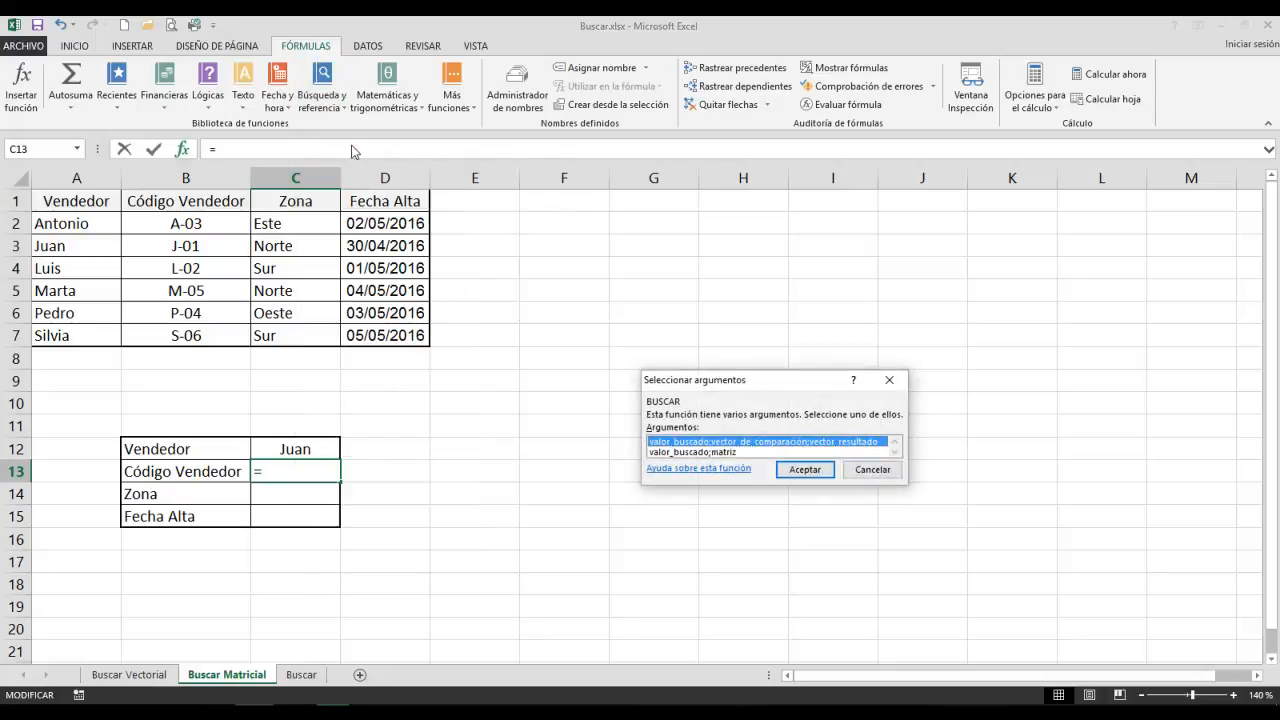
click(703, 452)
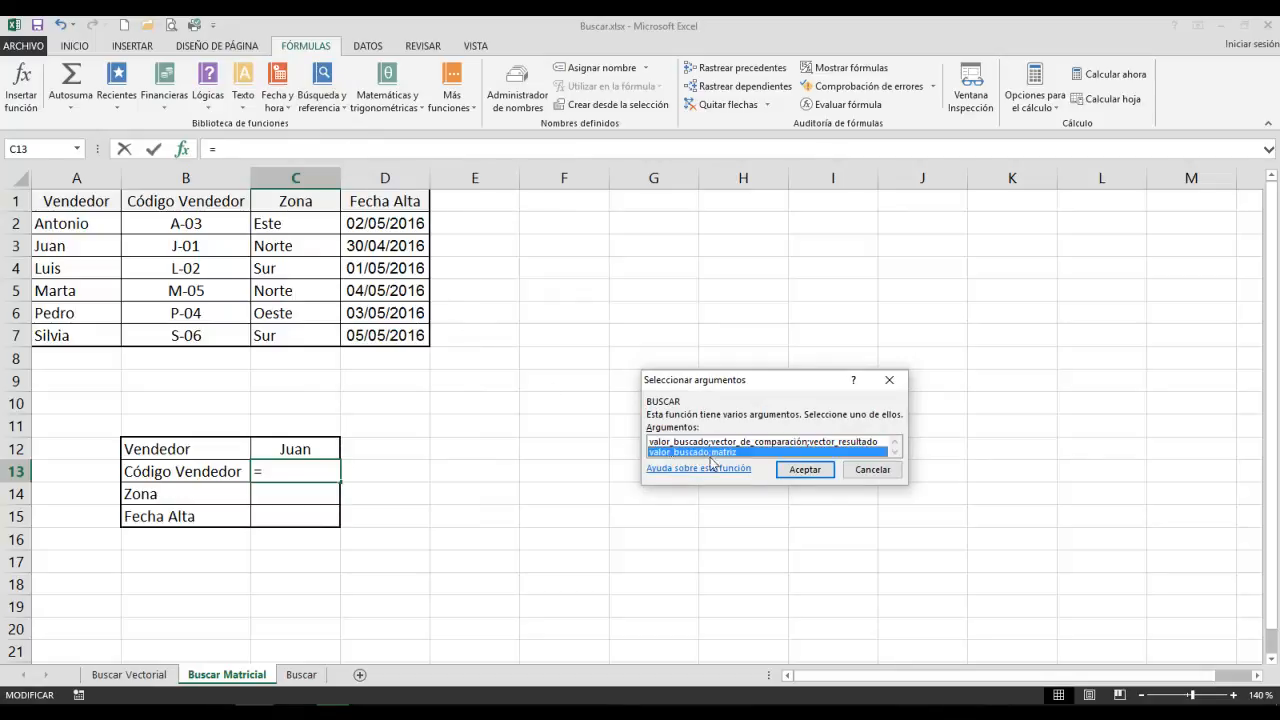
click(804, 469)
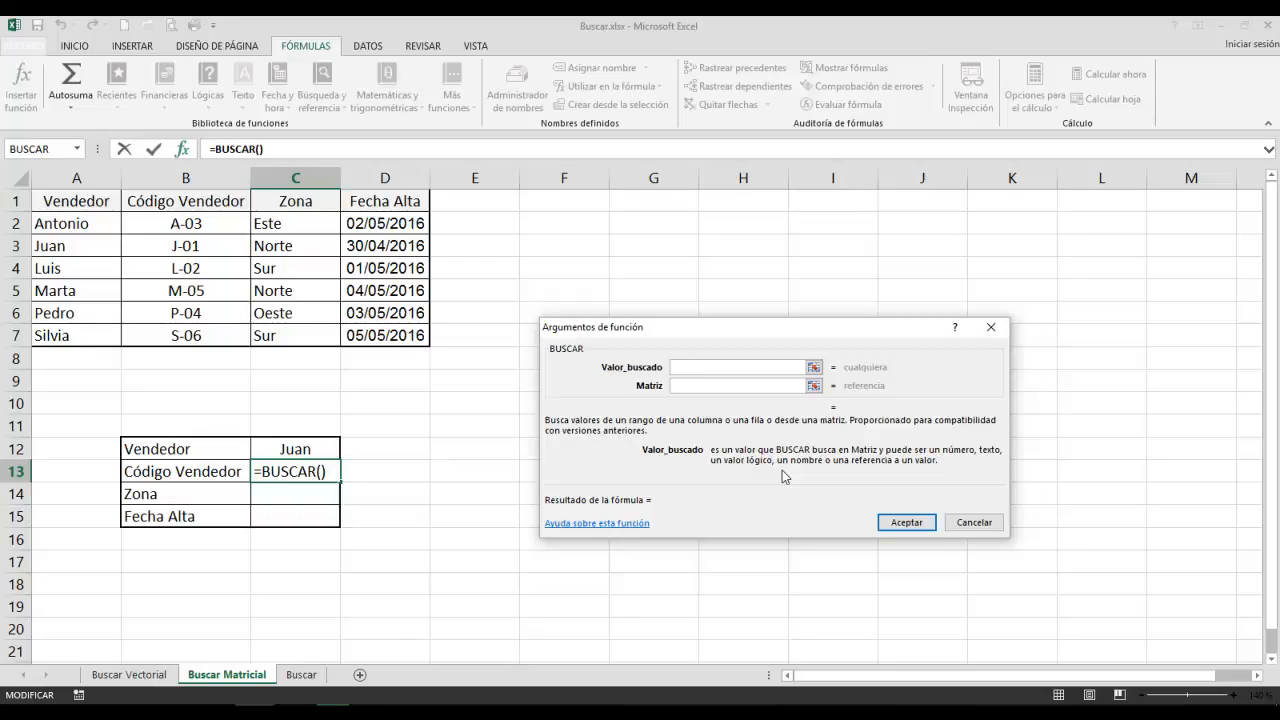
click(304, 452)
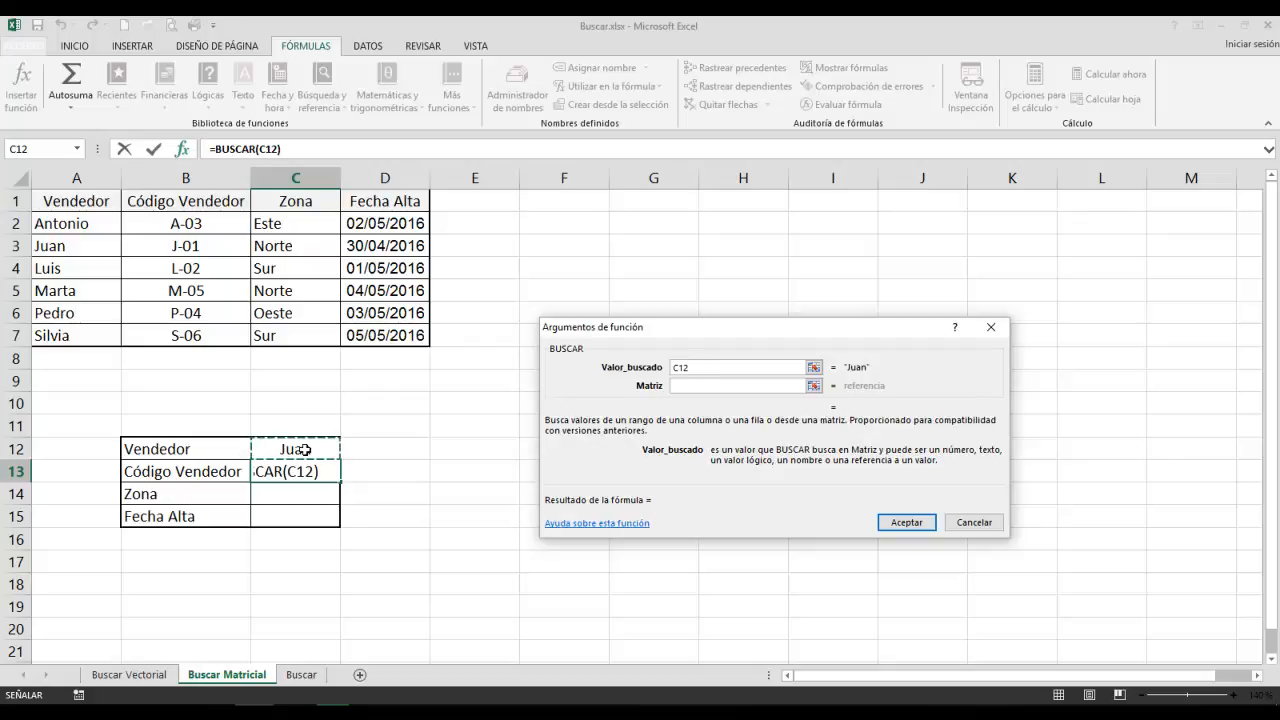
click(681, 386)
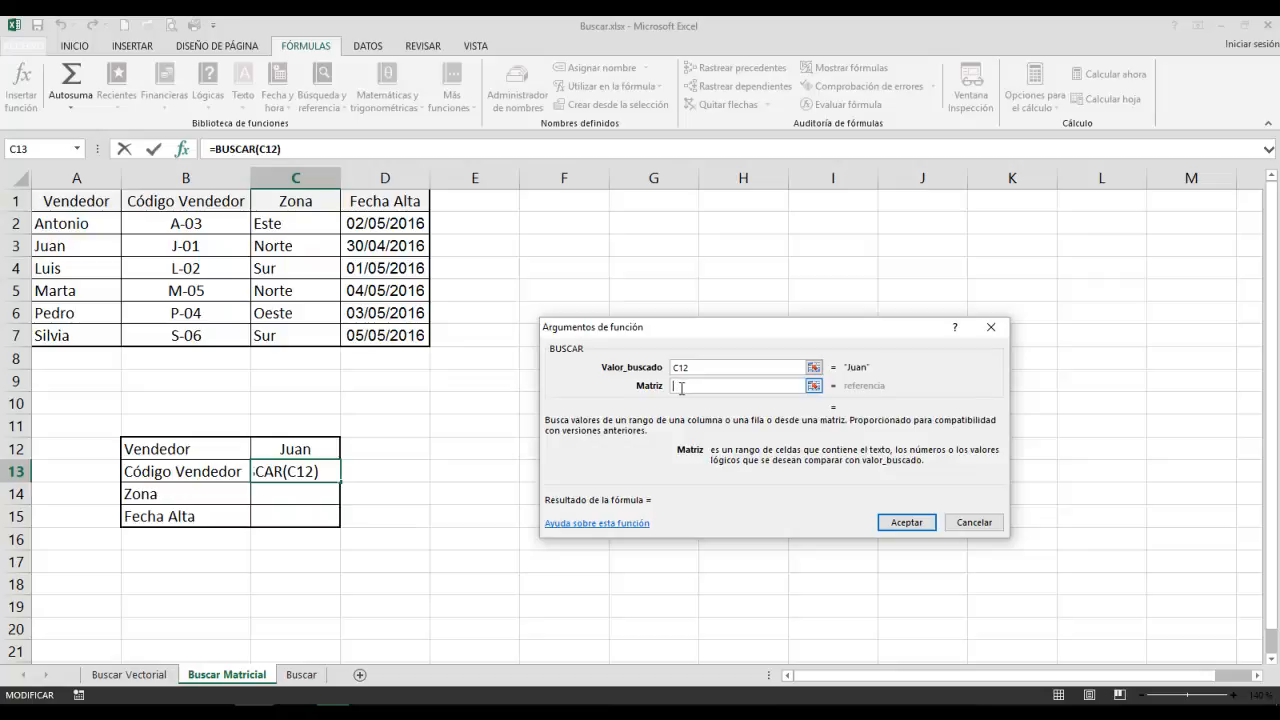
click(52, 227)
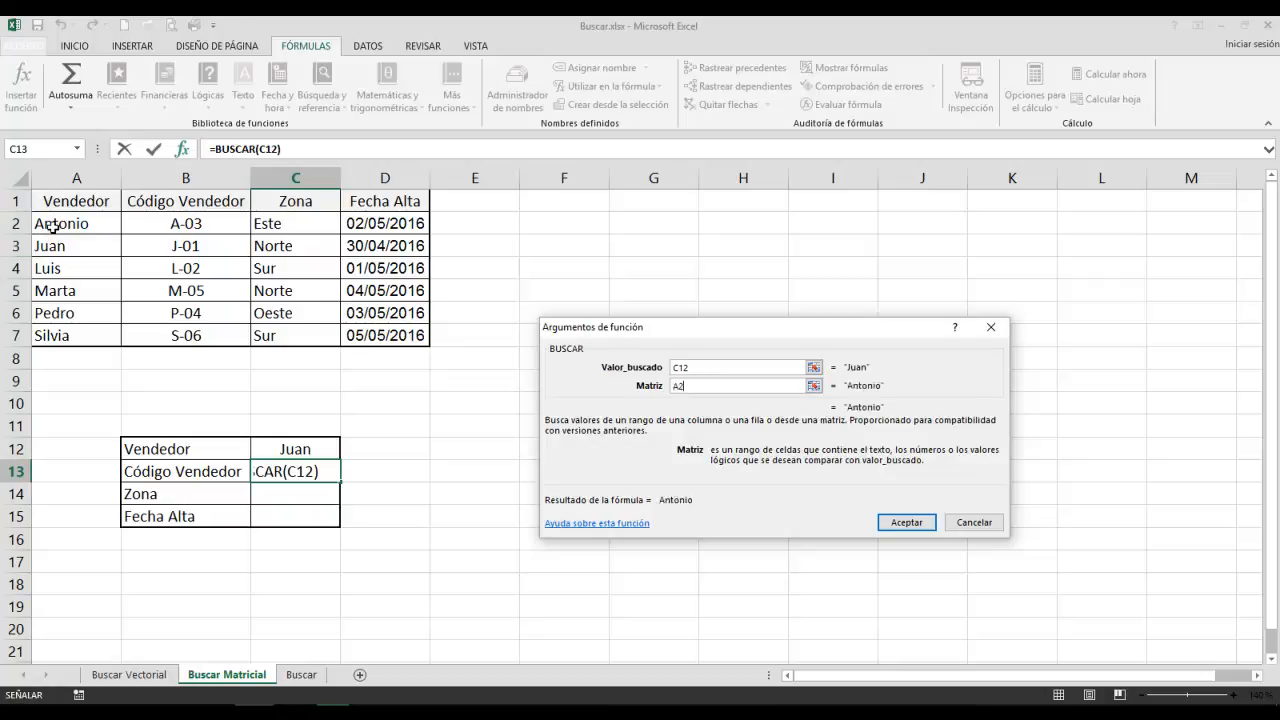
drag(52, 227, 188, 336)
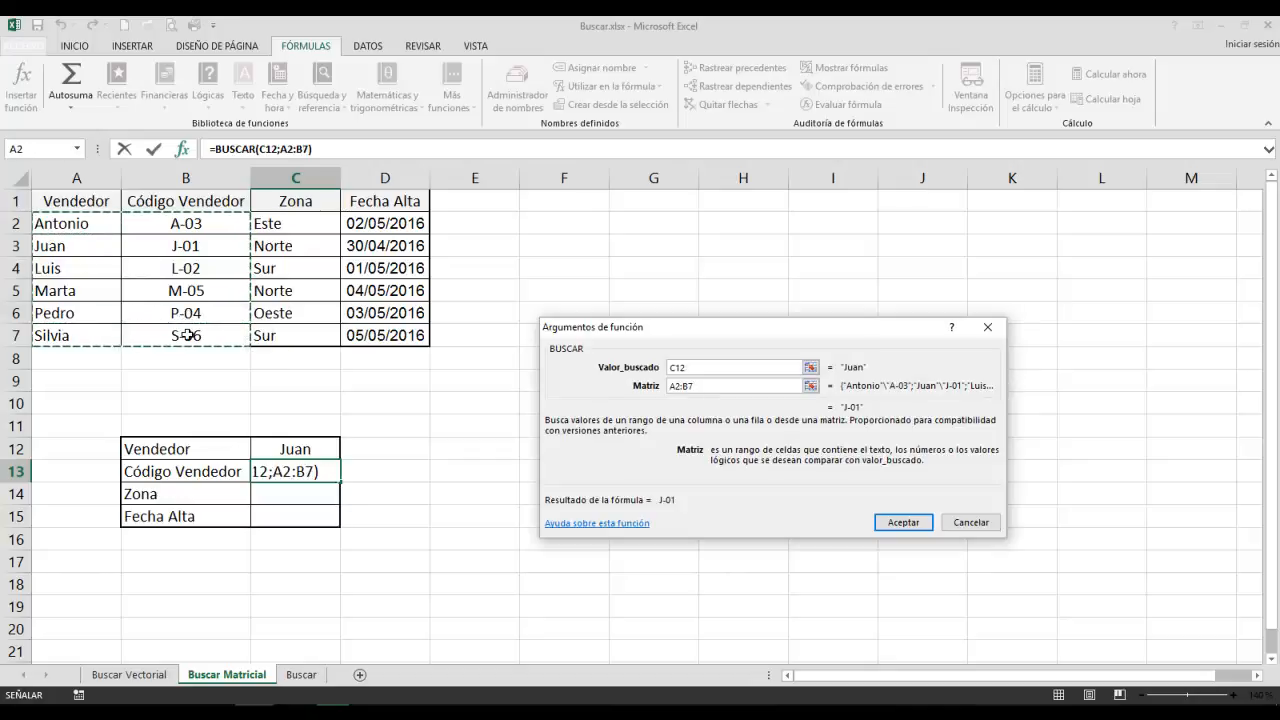
click(898, 527)
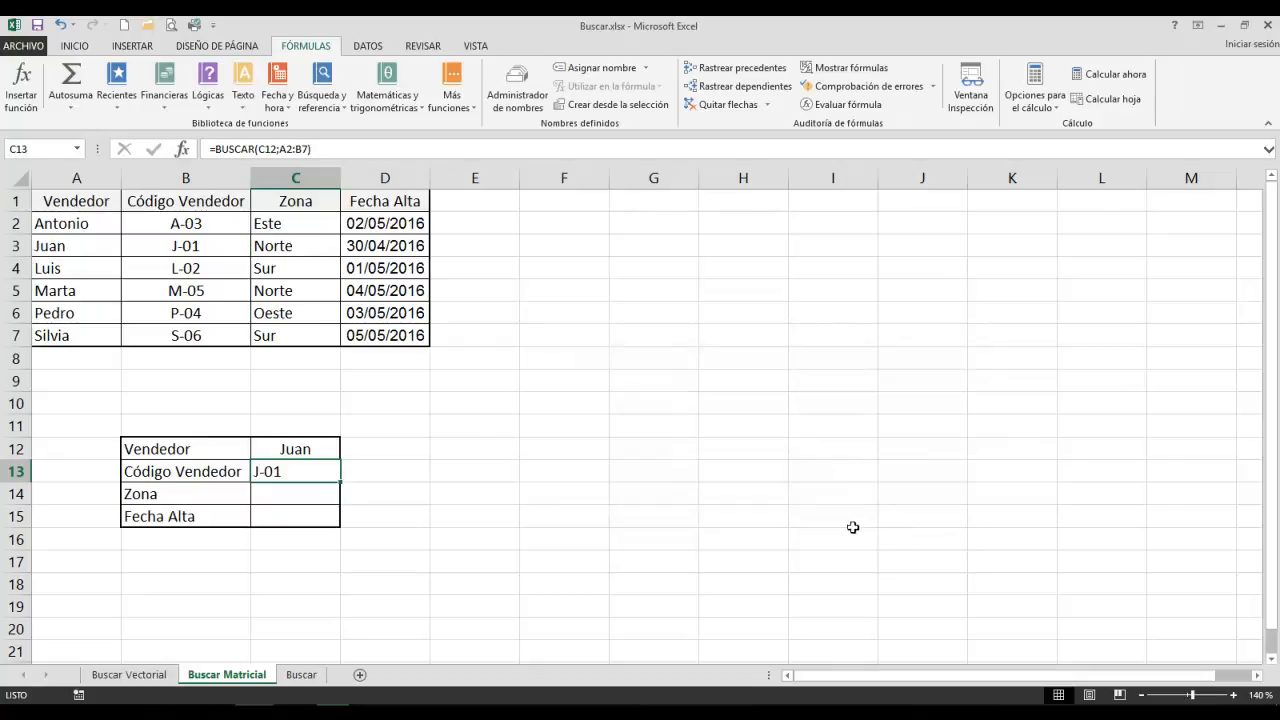
Insert the array form of BUSCAR in C14 for Zona, with lookup value C12 and matrix A2:C7.
click(297, 496)
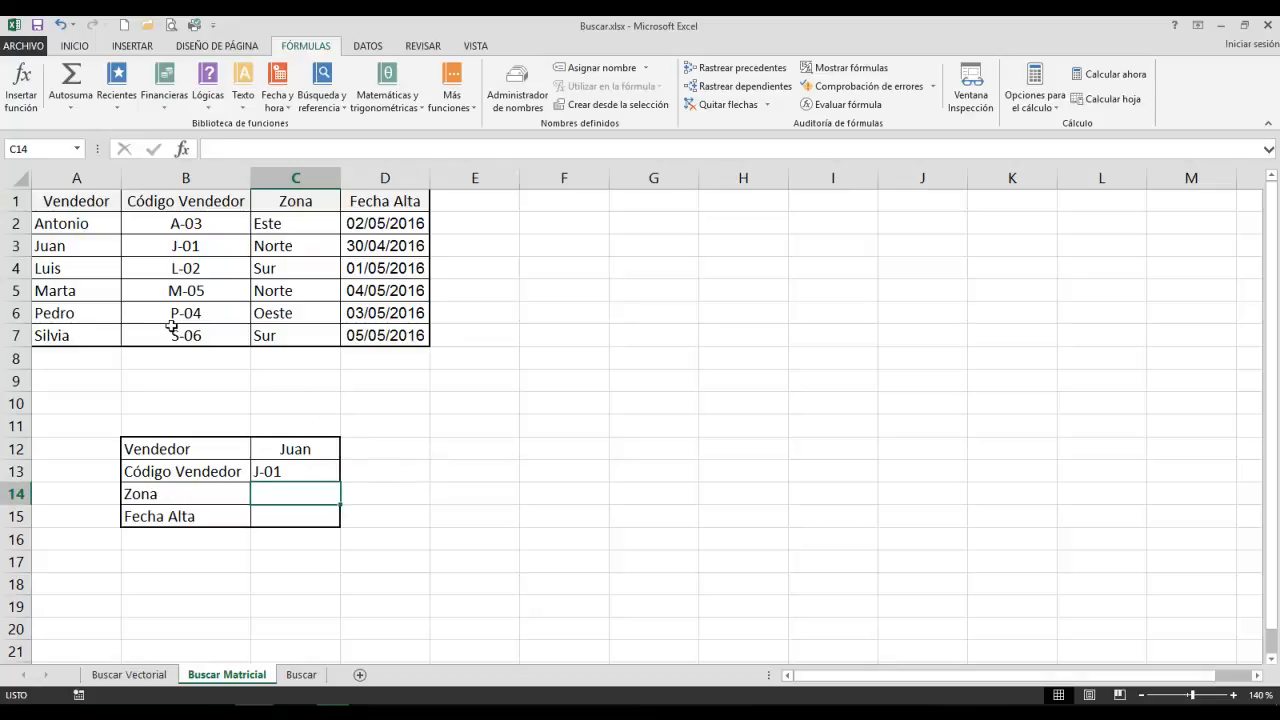
click(321, 92)
click(340, 143)
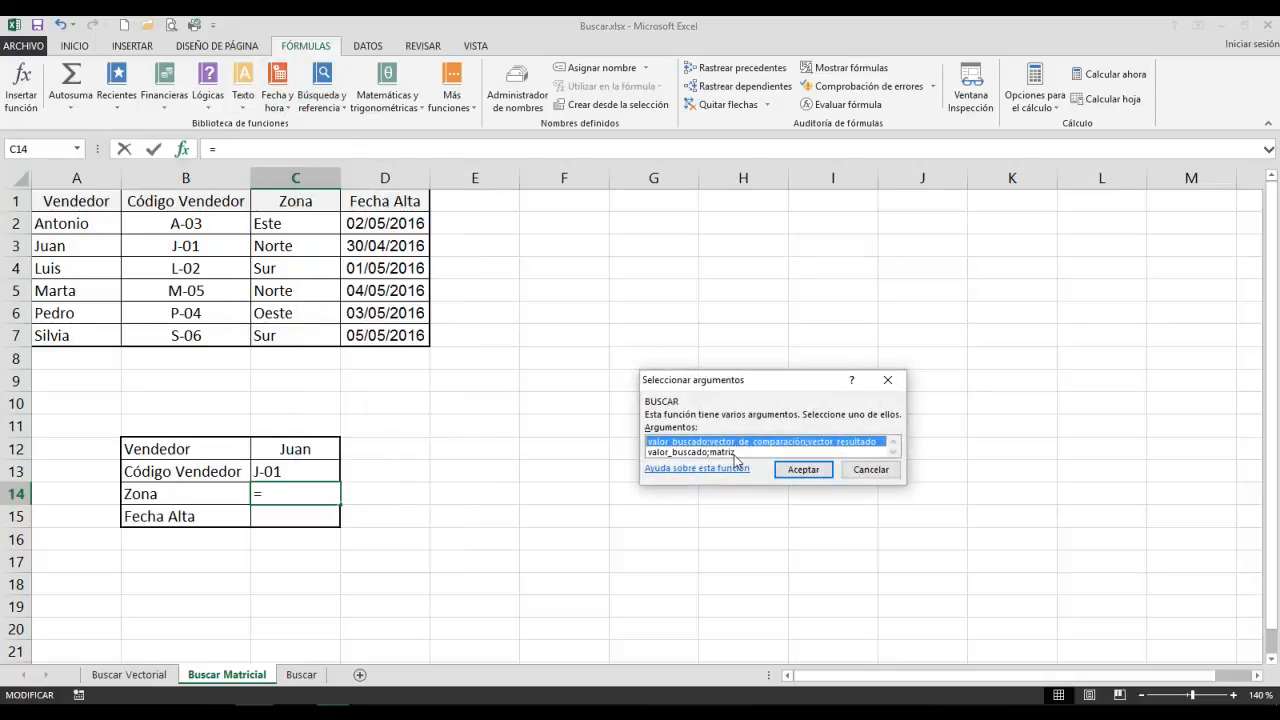
click(735, 452)
double_click(735, 453)
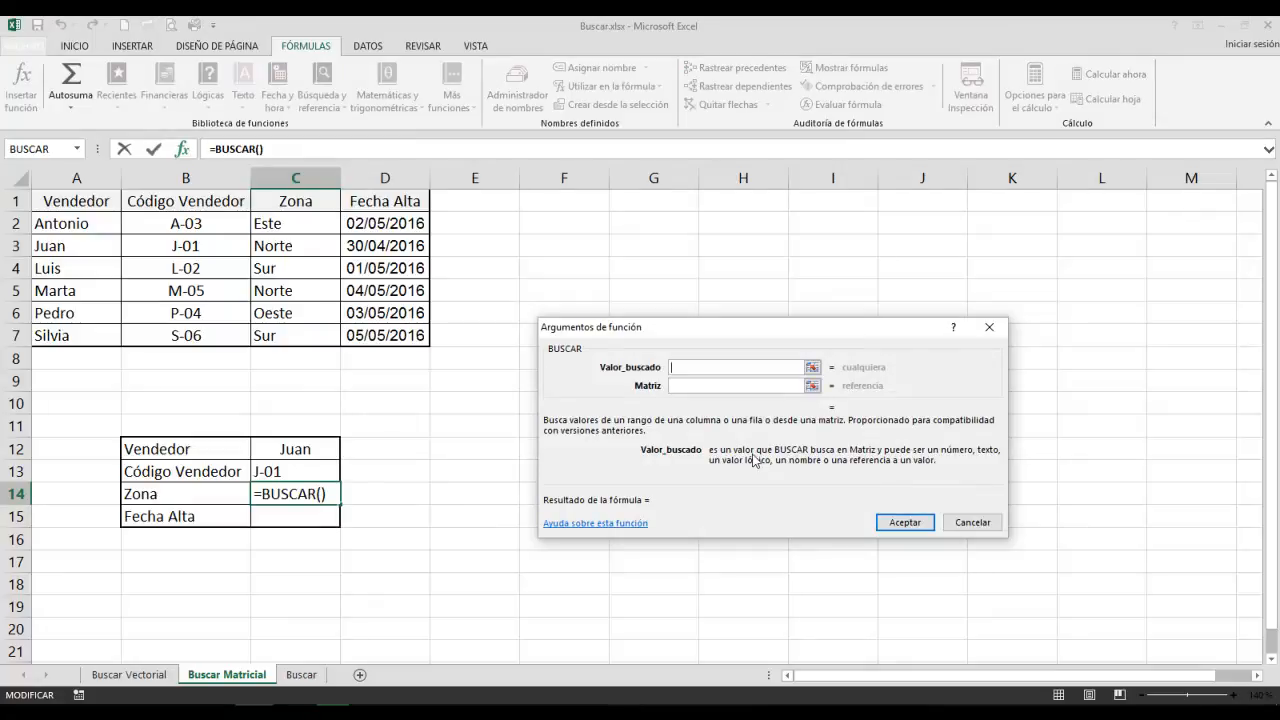
click(310, 448)
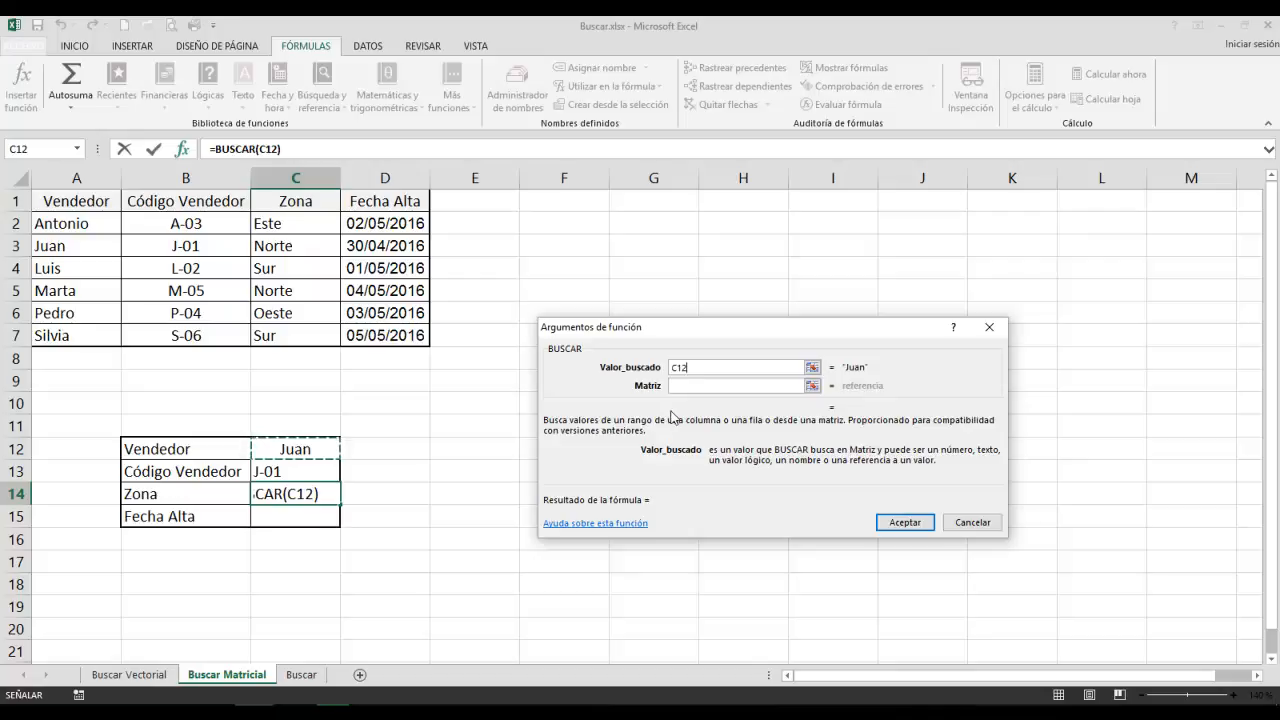
click(691, 388)
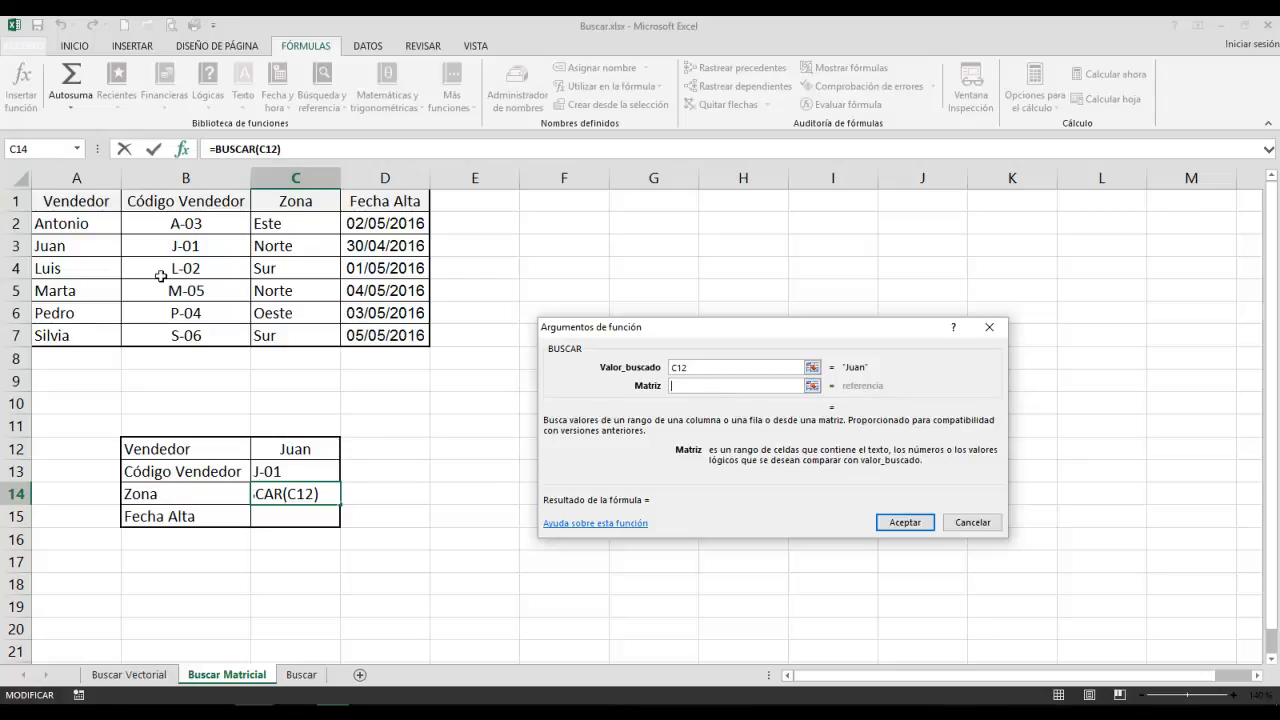
drag(68, 216, 273, 335)
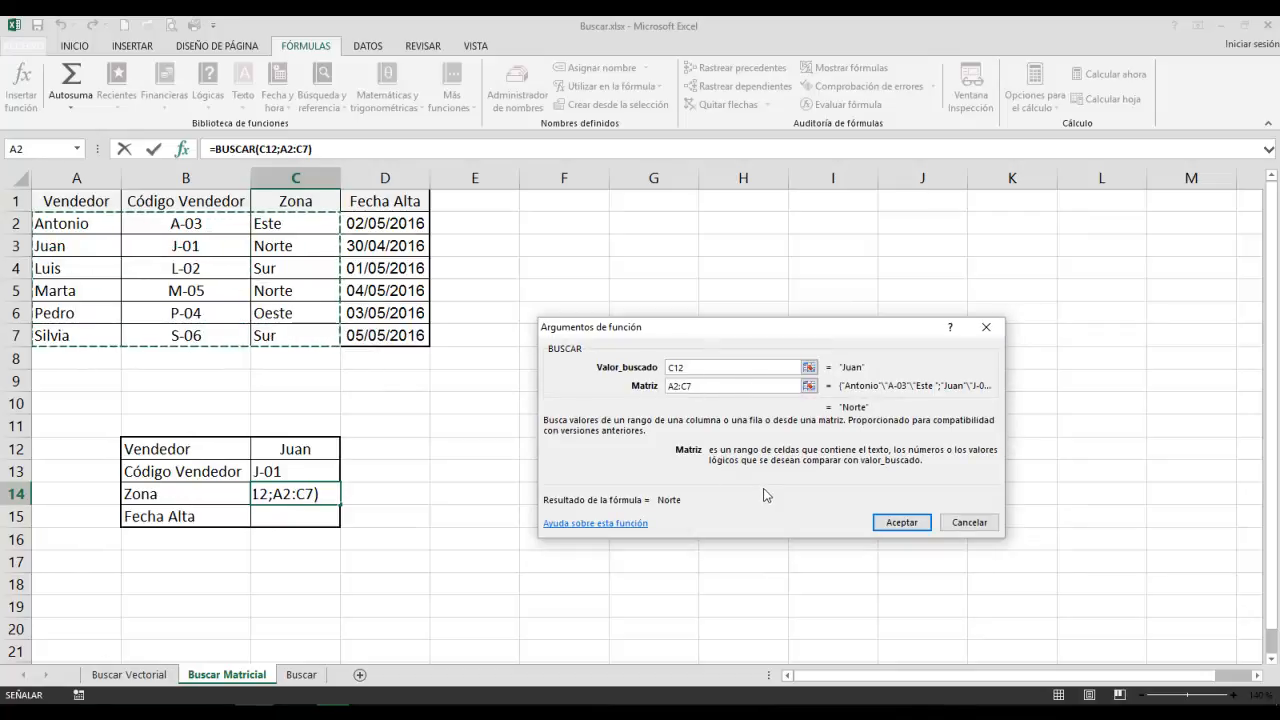
click(884, 527)
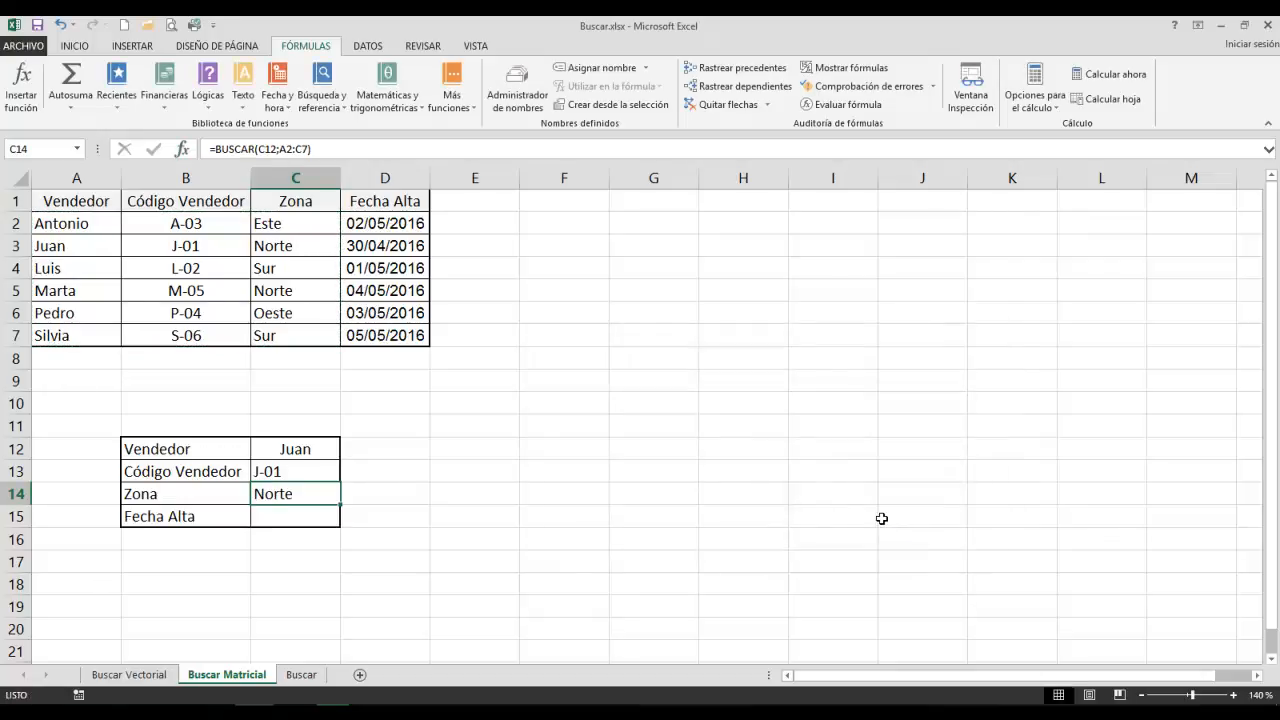
Insert the array form of BUSCAR in C15 for Fecha Alta, with lookup value C12 and matrix A2:D7.
click(306, 514)
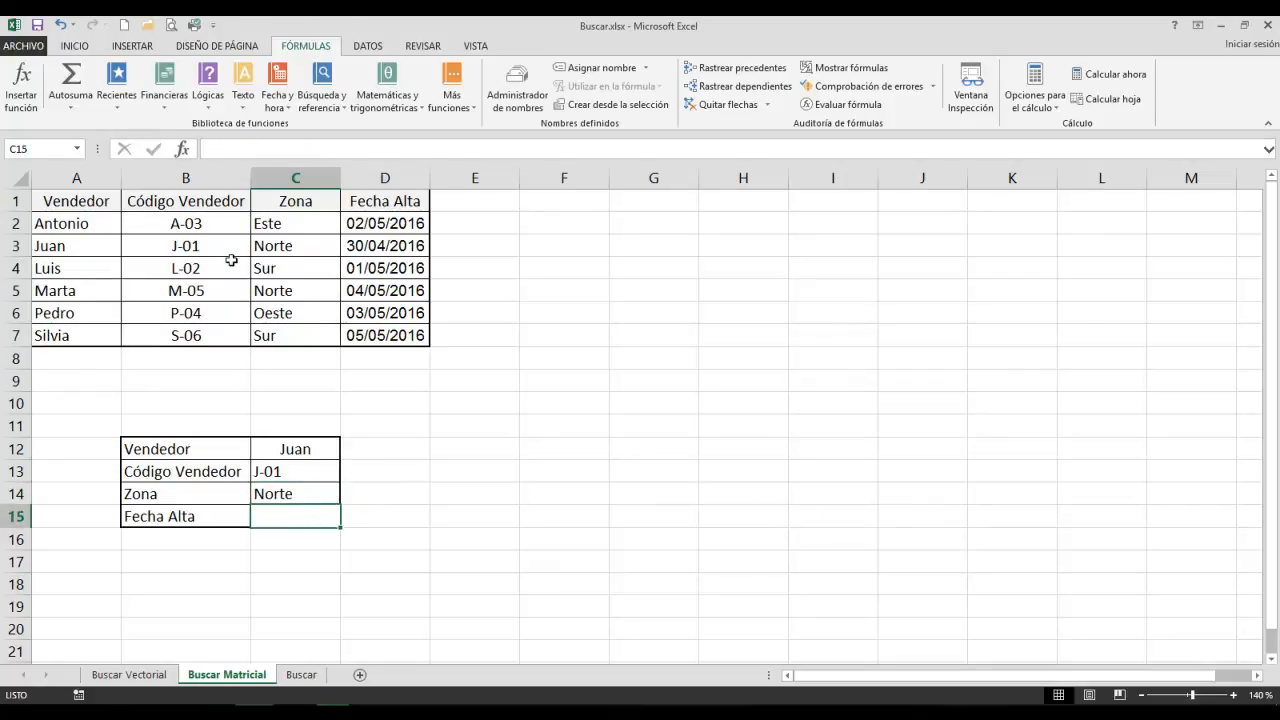
click(322, 100)
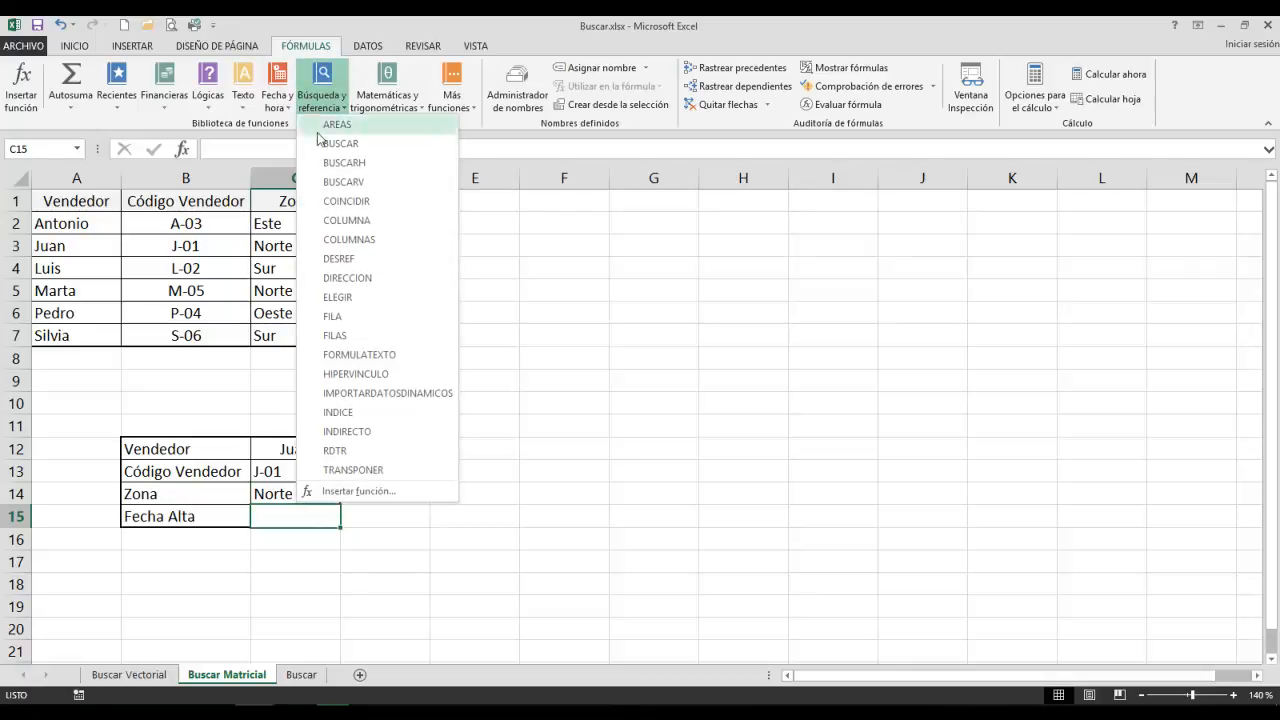
click(345, 143)
double_click(744, 452)
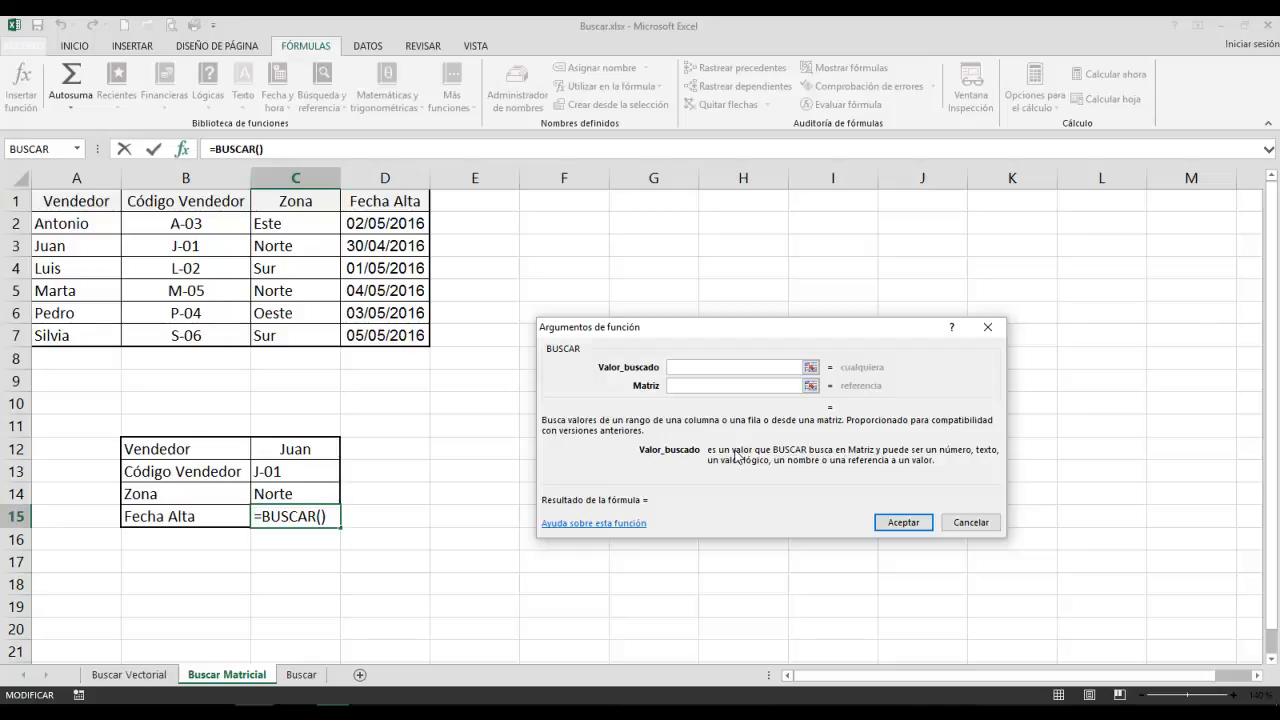
click(303, 449)
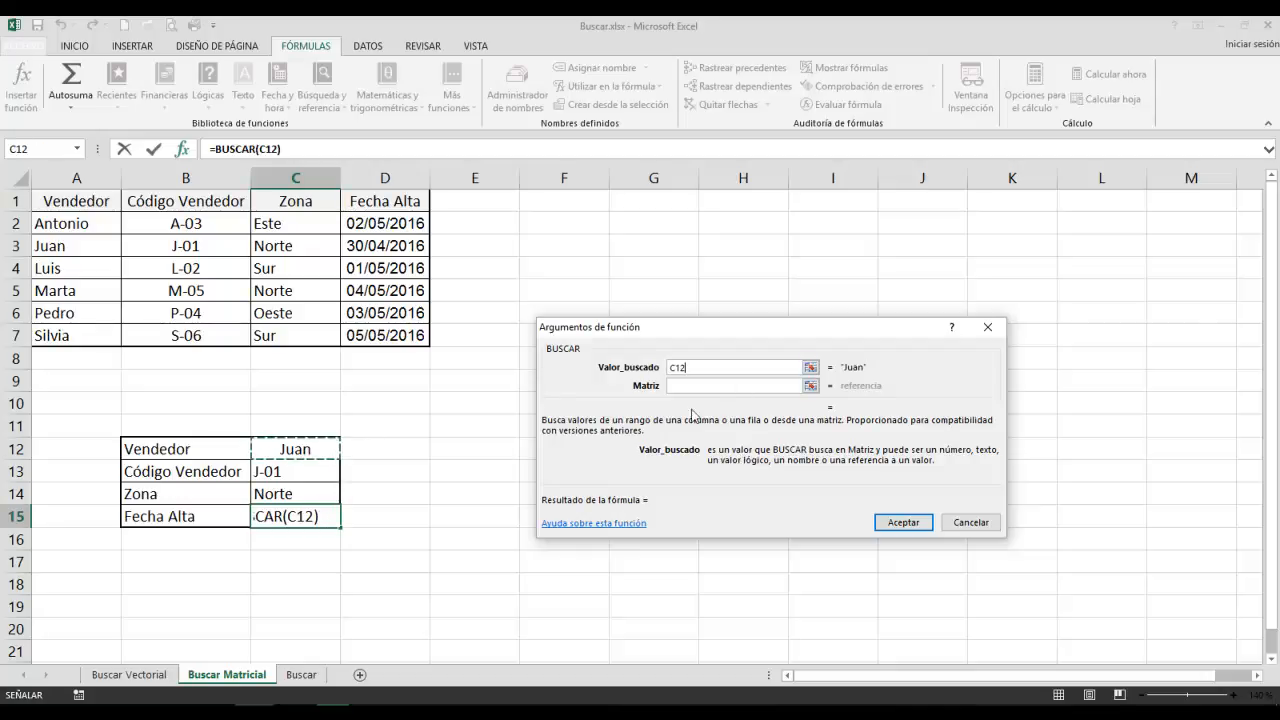
click(703, 386)
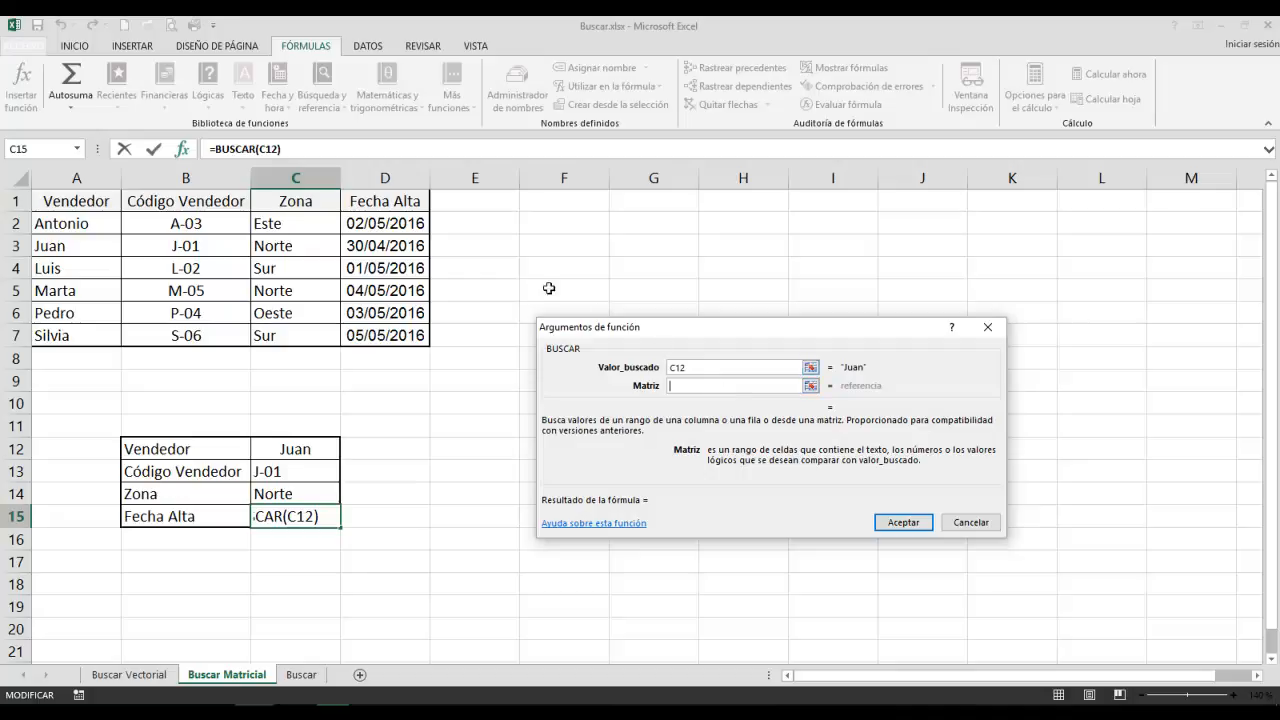
drag(75, 224, 383, 335)
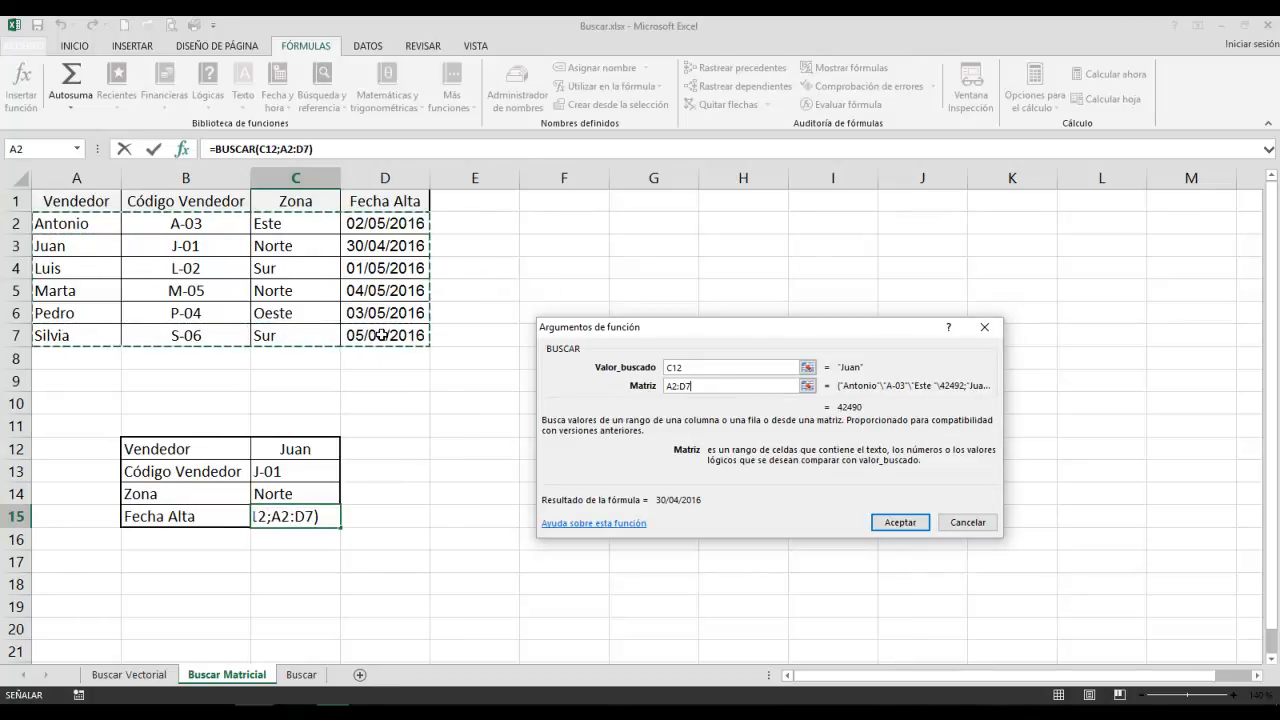
click(887, 522)
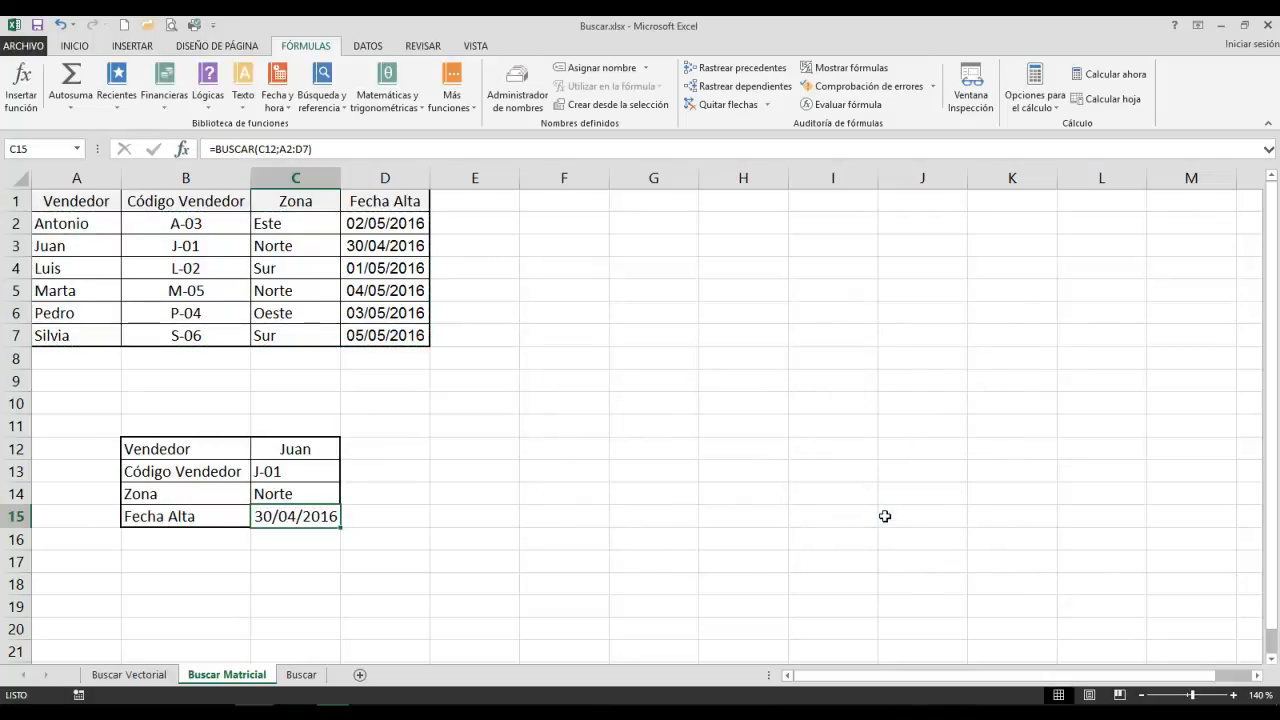
Test the array formulas by changing the Vendedor in C12 to the seller listed in A7, followed by the seller in A5.
click(267, 449)
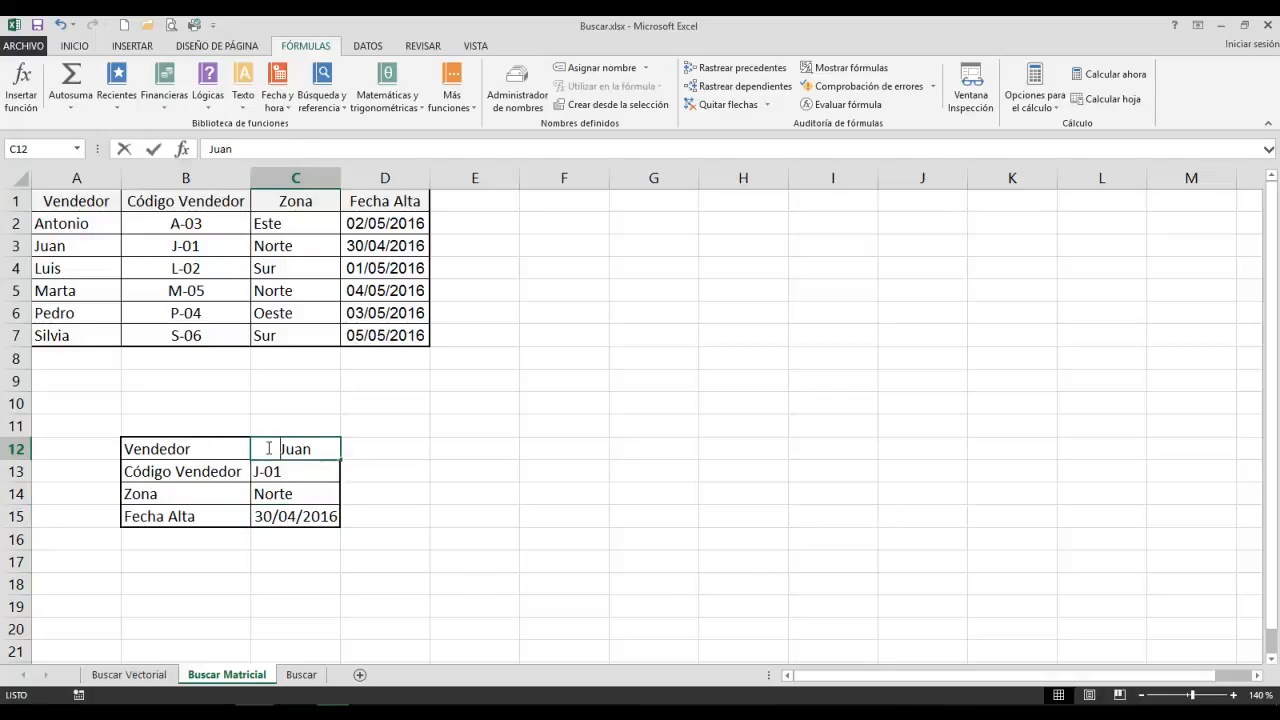
text(Silvia)
key(Return)
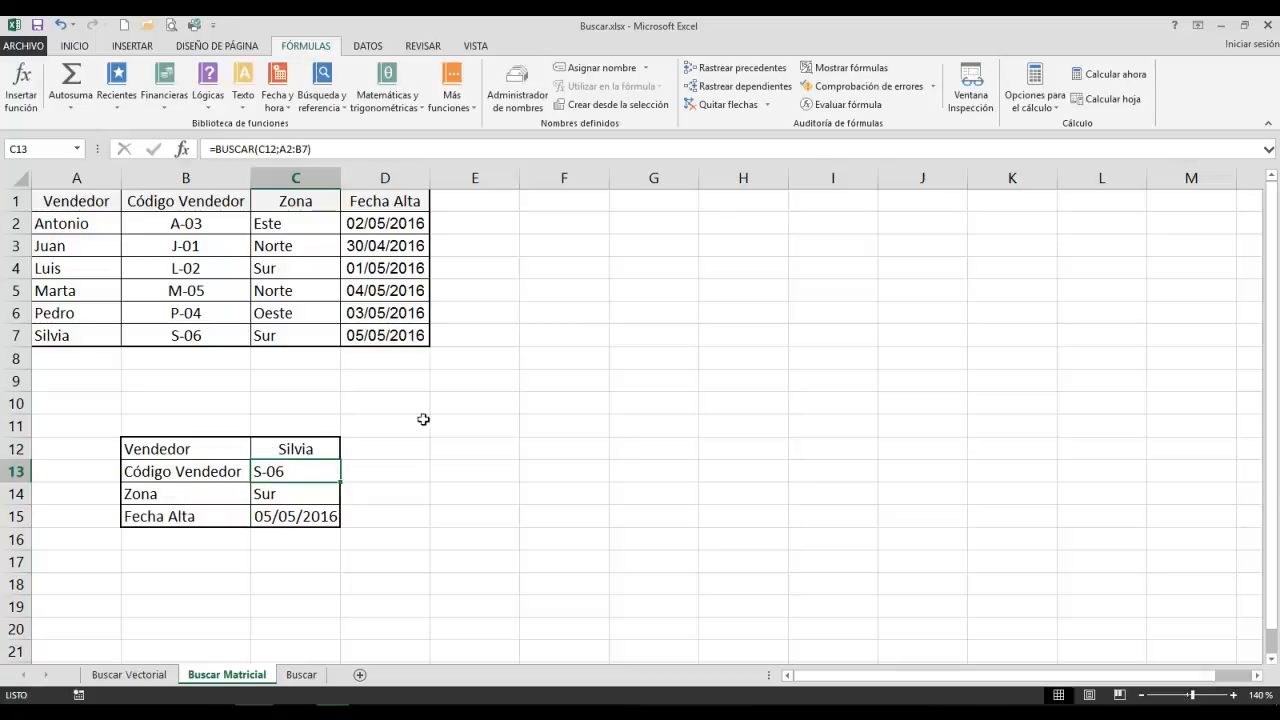
click(314, 449)
mouse_move(314, 449)
mouse_down()
mouse_move(316, 434)
mouse_move(304, 446)
mouse_up()
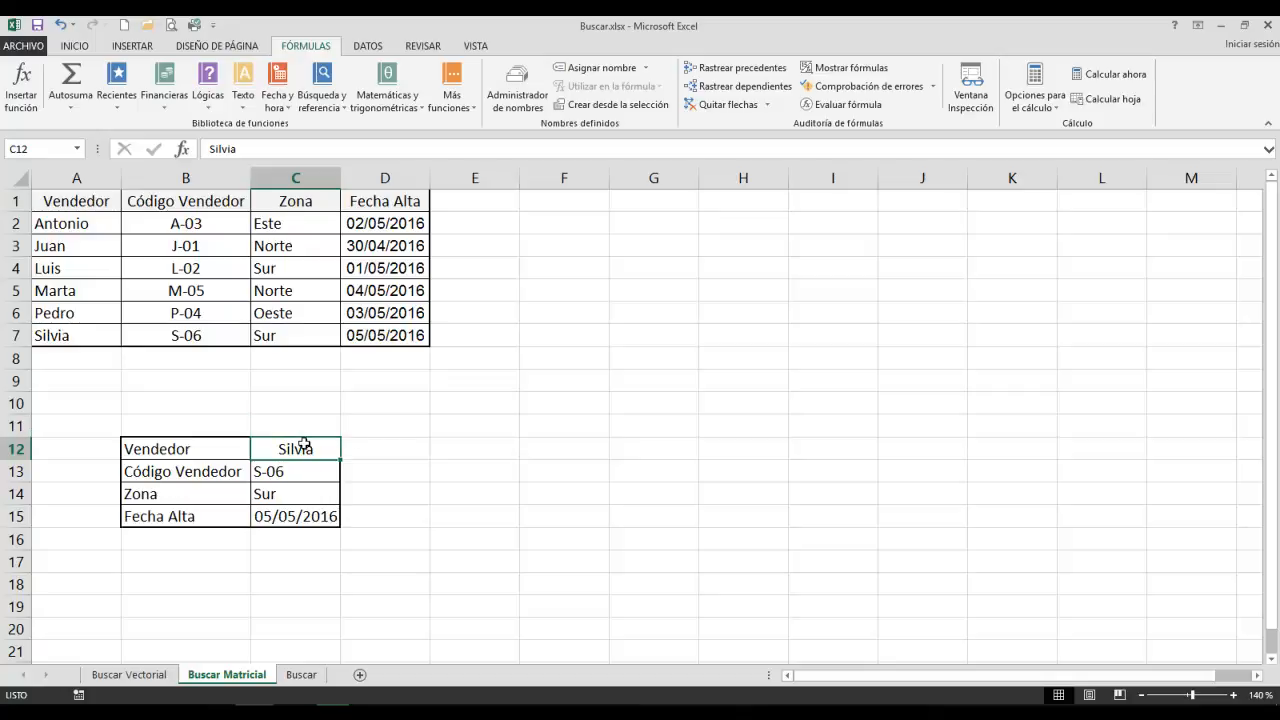
text(Marta)
key(Return)
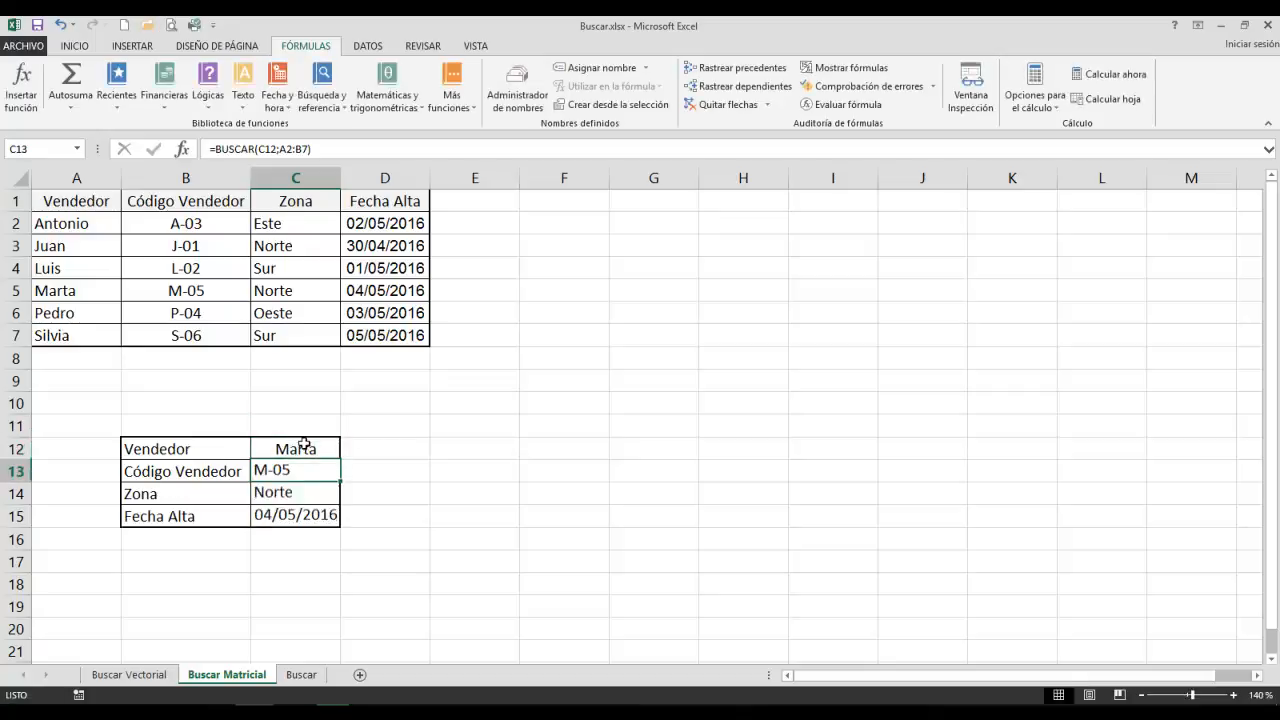
click(580, 434)
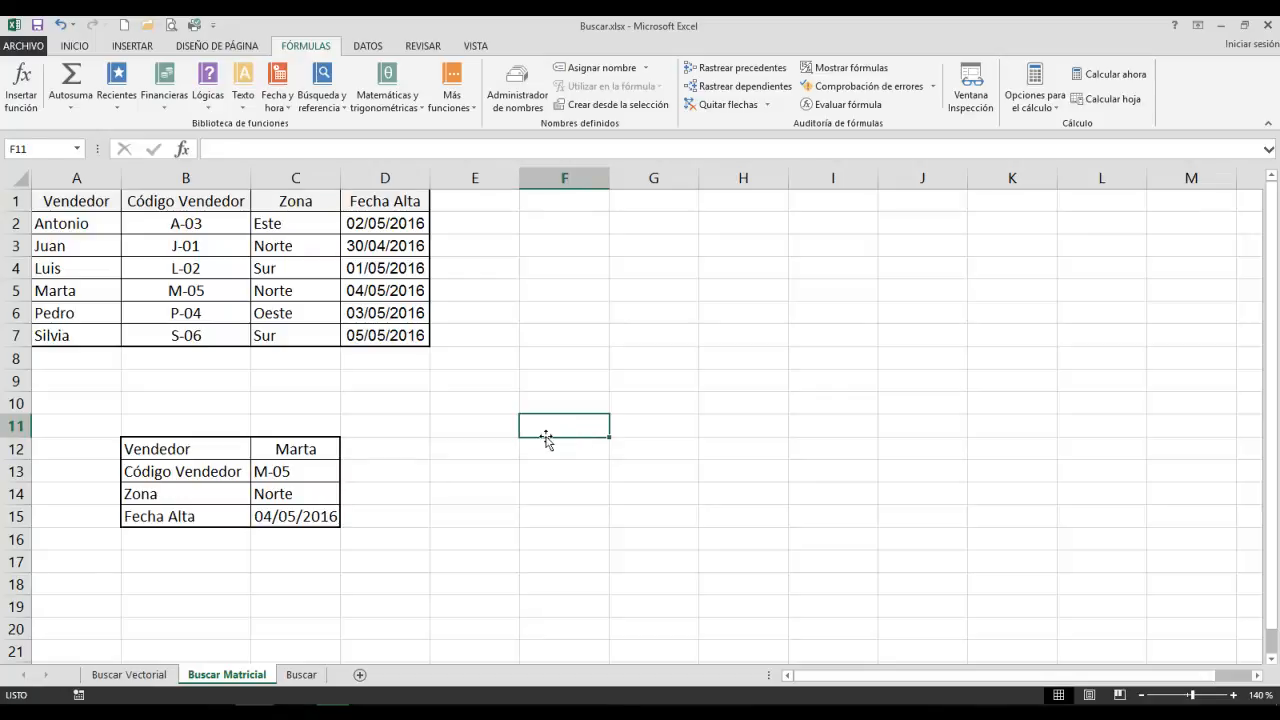
On the Buscar sheet, insert the array form of BUSCAR in D11 for Calificación, with lookup value C11 and matrix B2:C6.
click(302, 677)
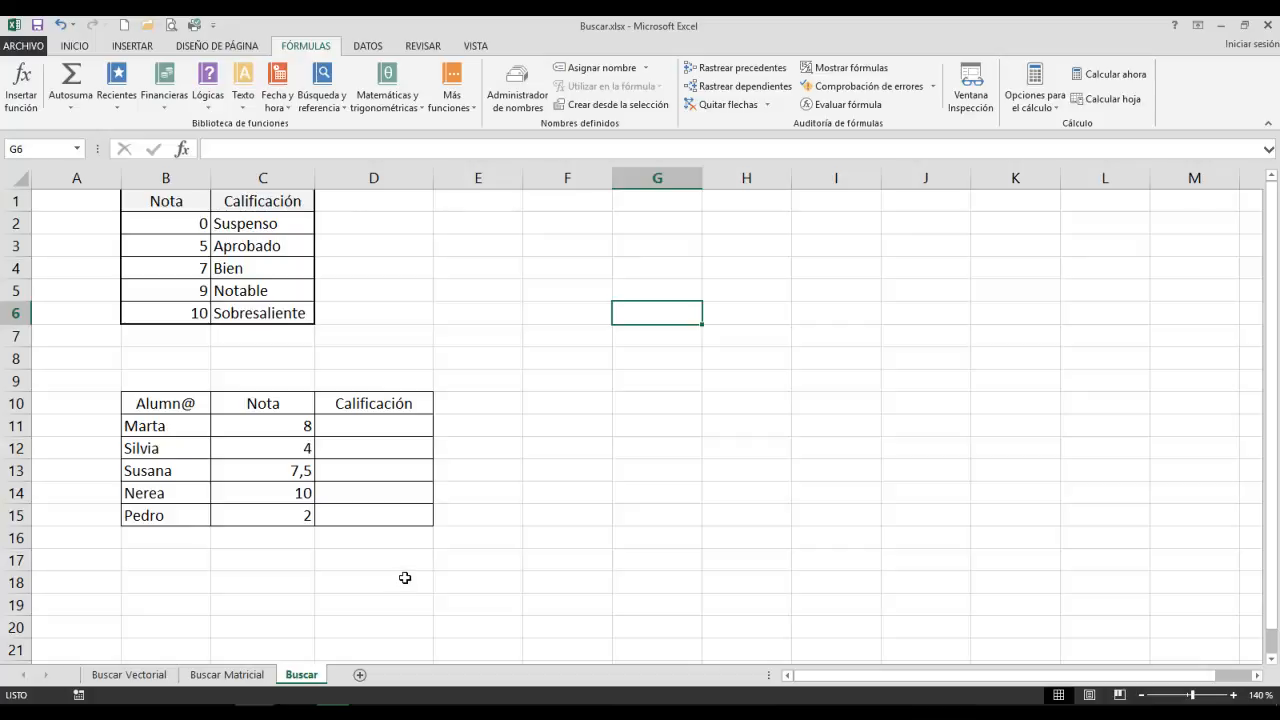
click(371, 425)
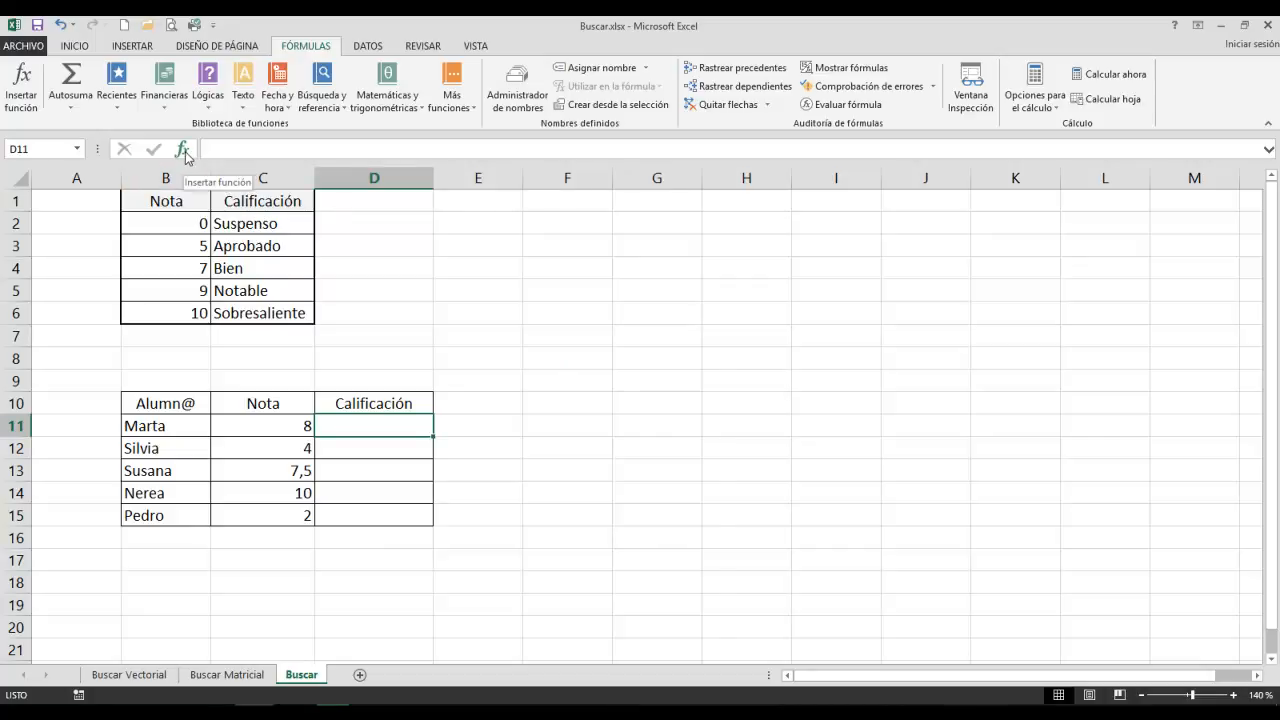
click(310, 104)
click(340, 143)
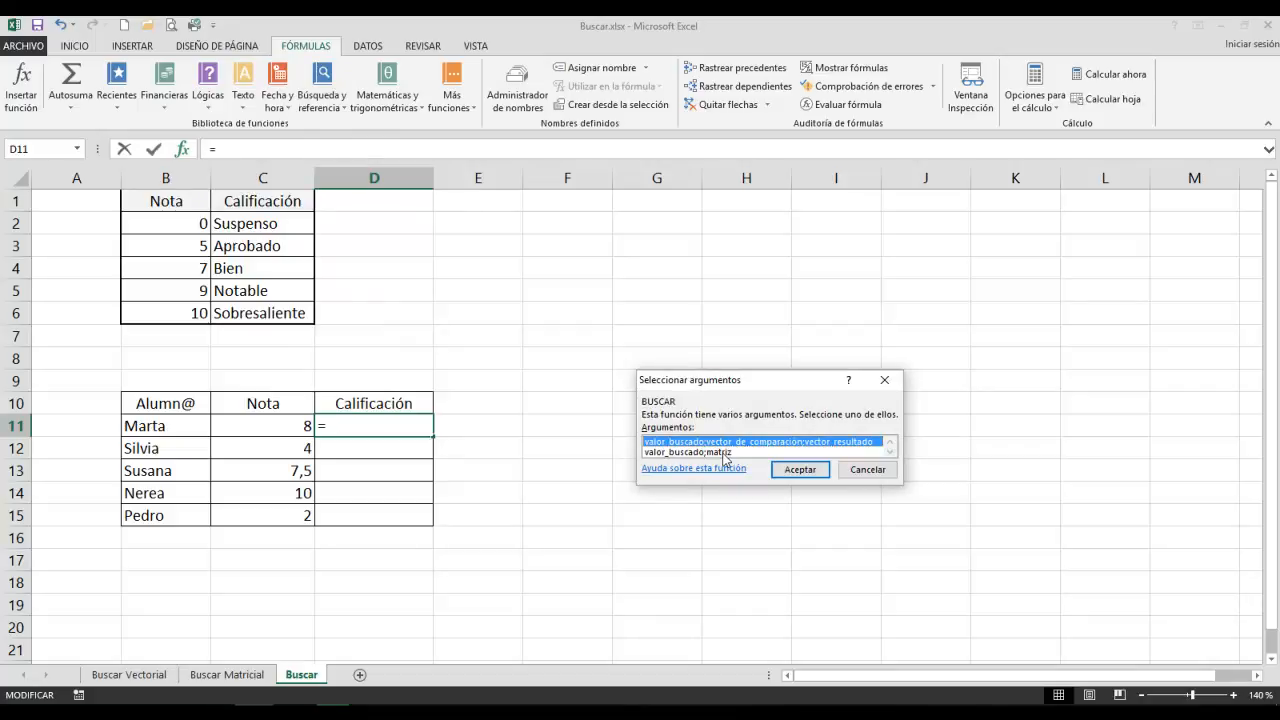
double_click(725, 453)
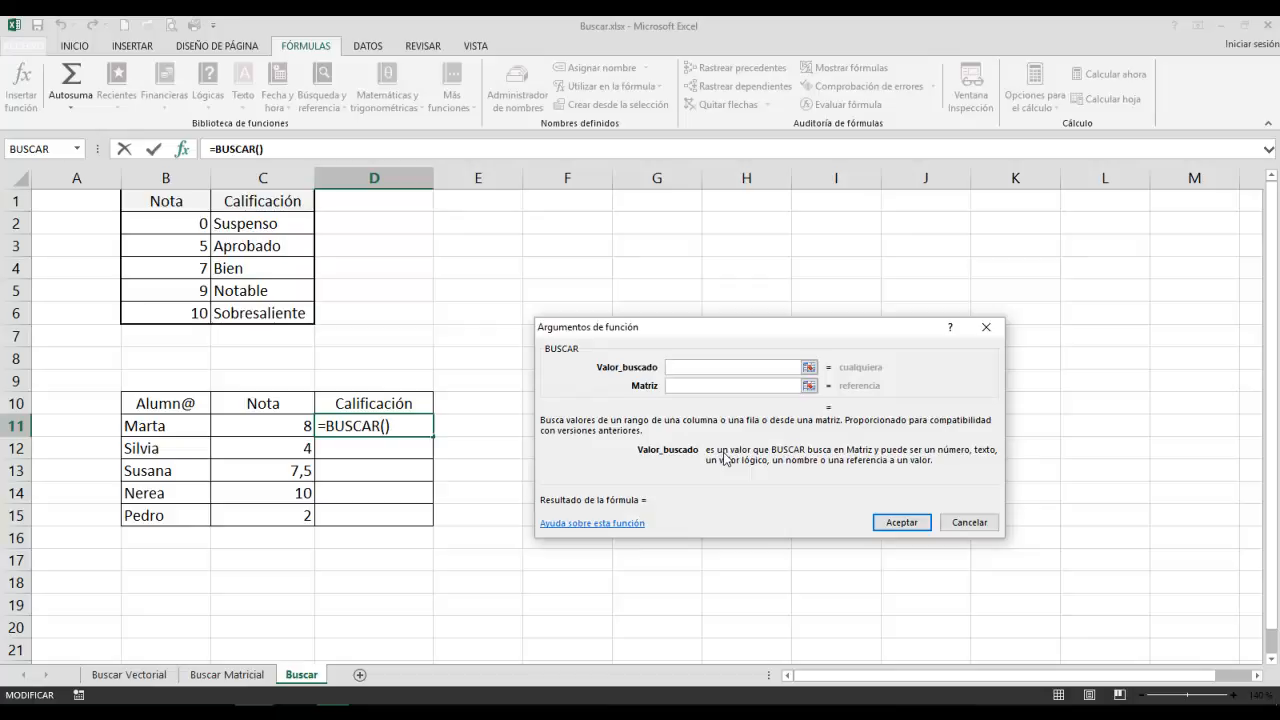
click(289, 426)
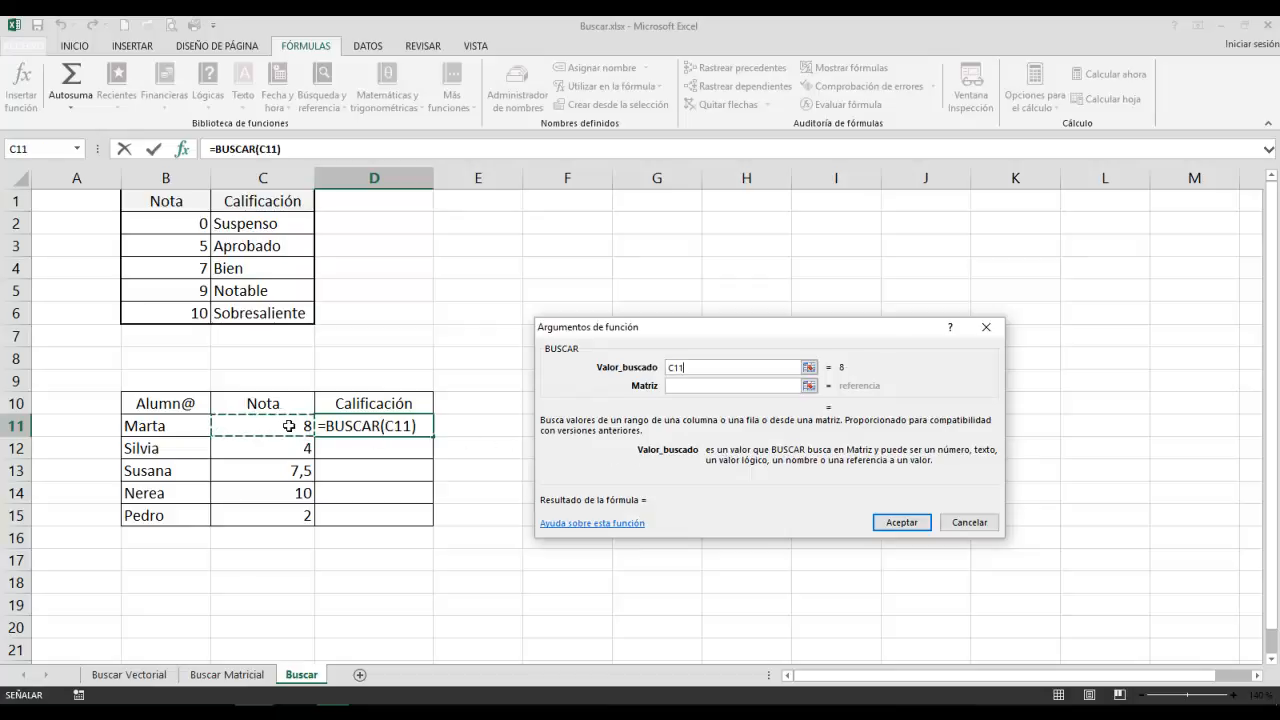
click(677, 384)
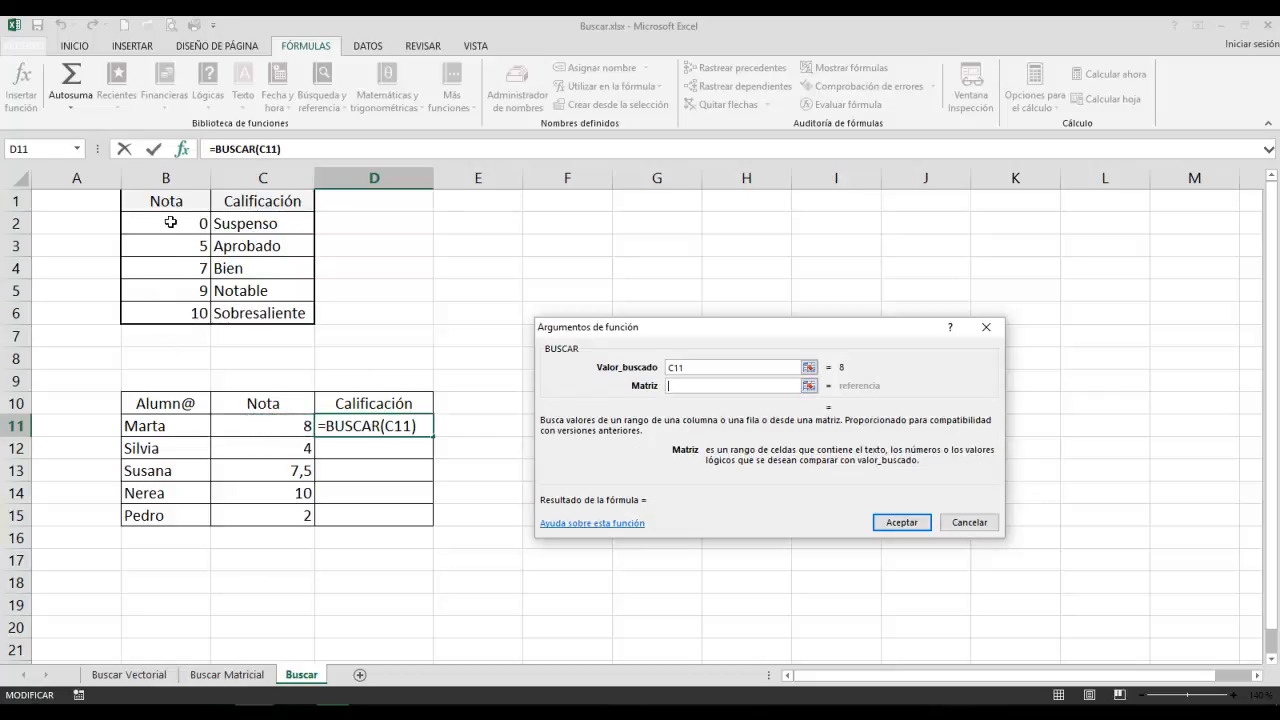
drag(170, 220, 280, 312)
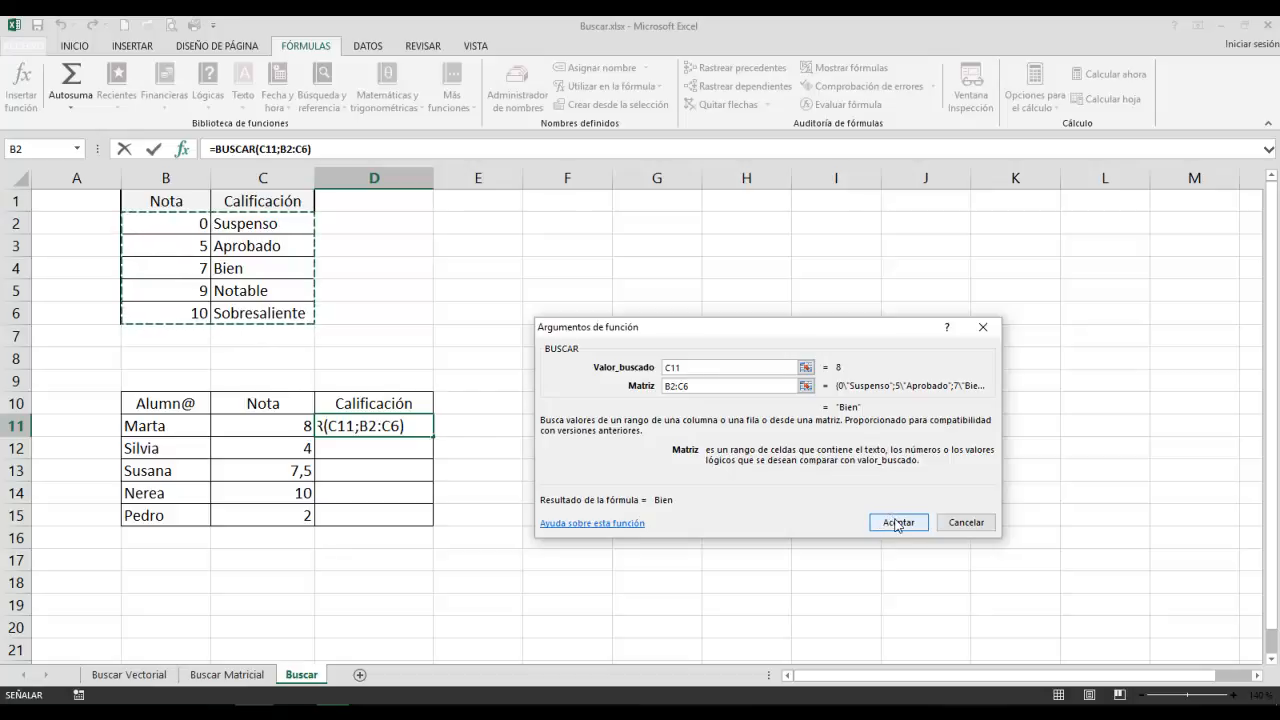
click(897, 523)
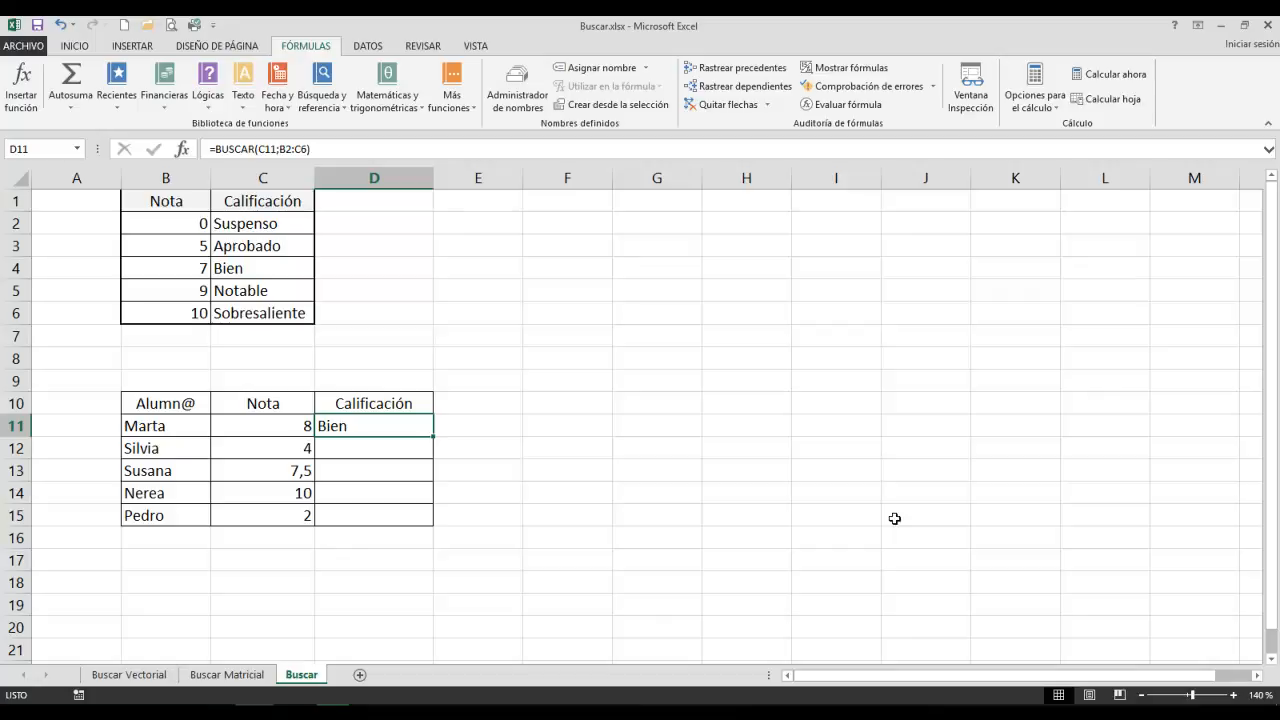
Insert the array form of BUSCAR in D12 with lookup value C12 and absolute matrix $B$2:$C$6, and fill it down to D15.
click(367, 451)
click(182, 148)
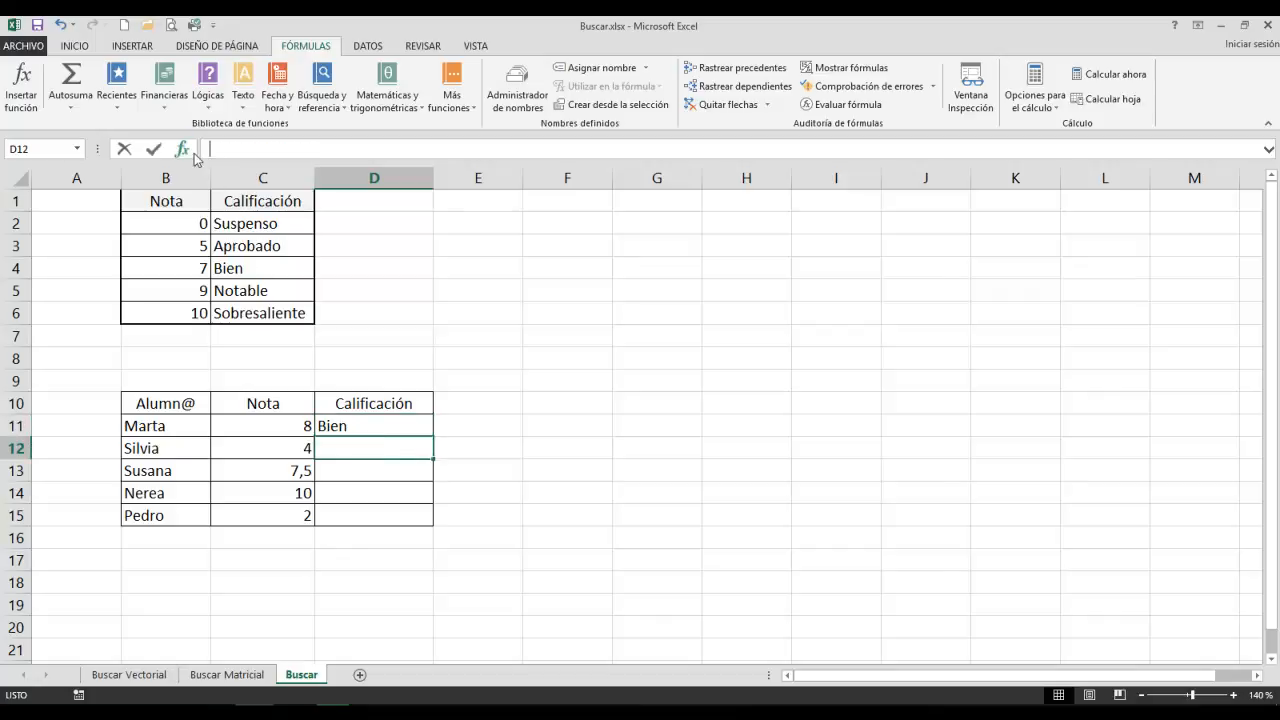
double_click(650, 410)
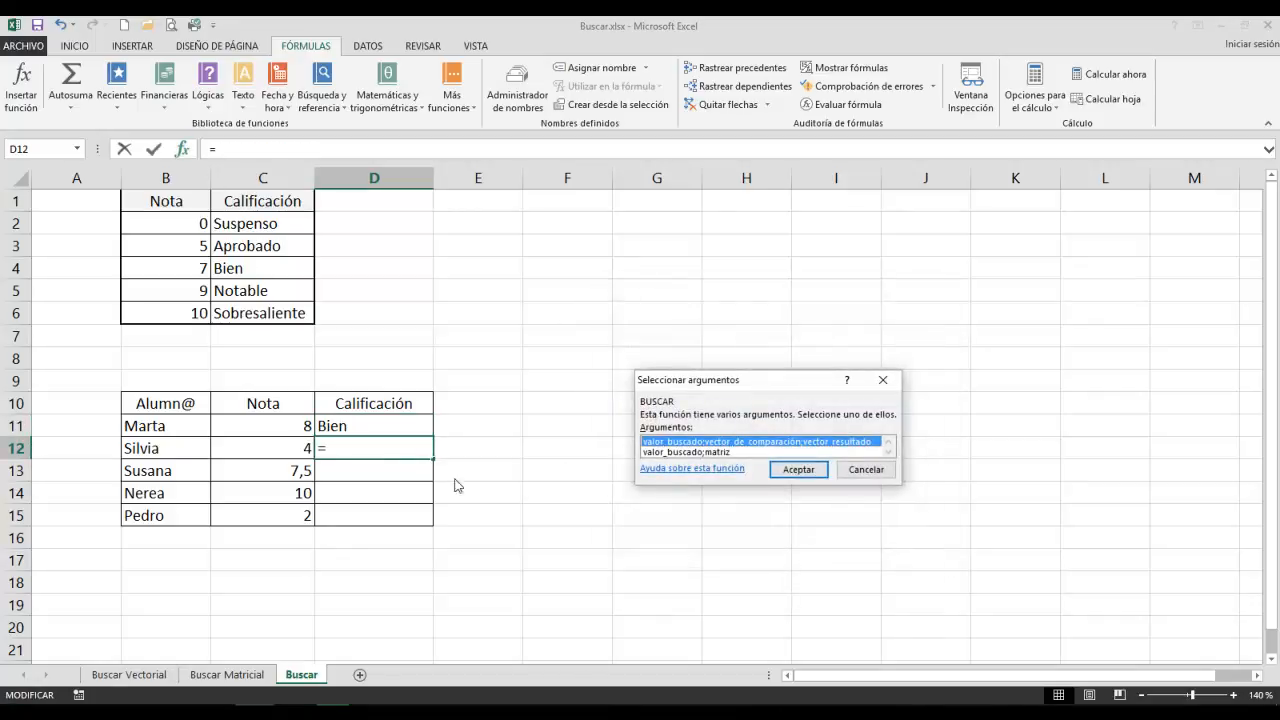
double_click(726, 451)
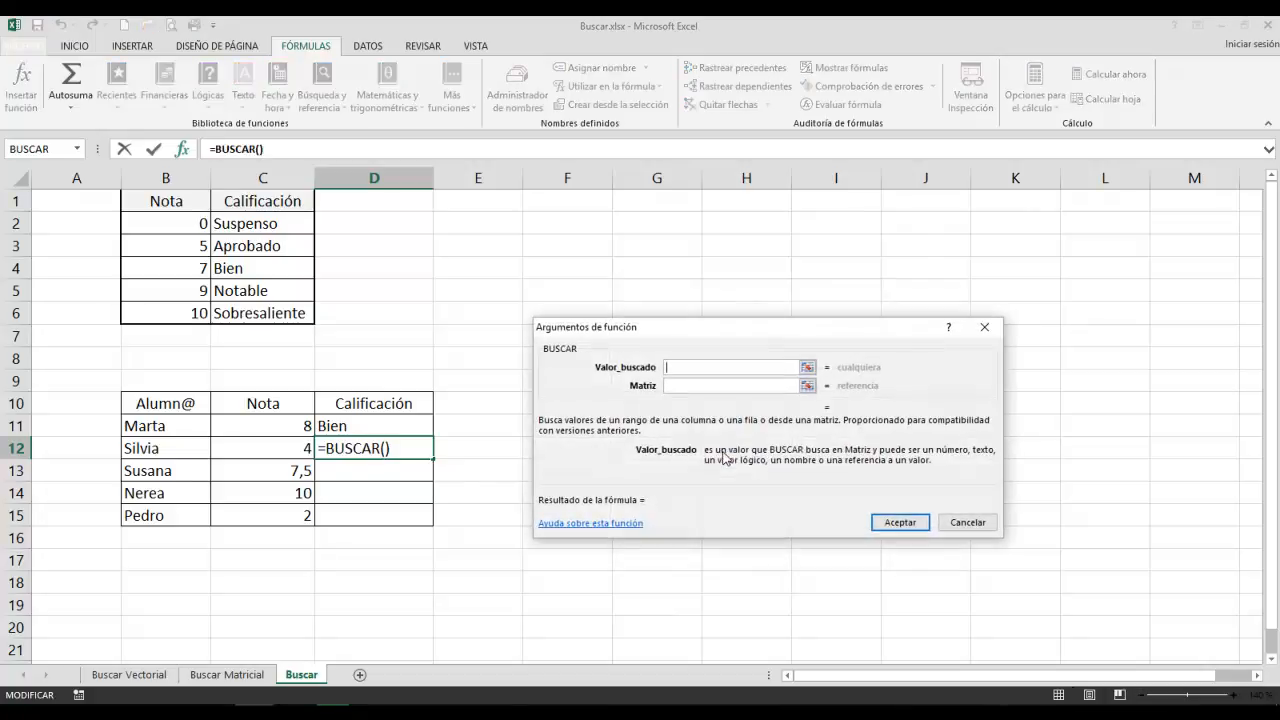
click(300, 449)
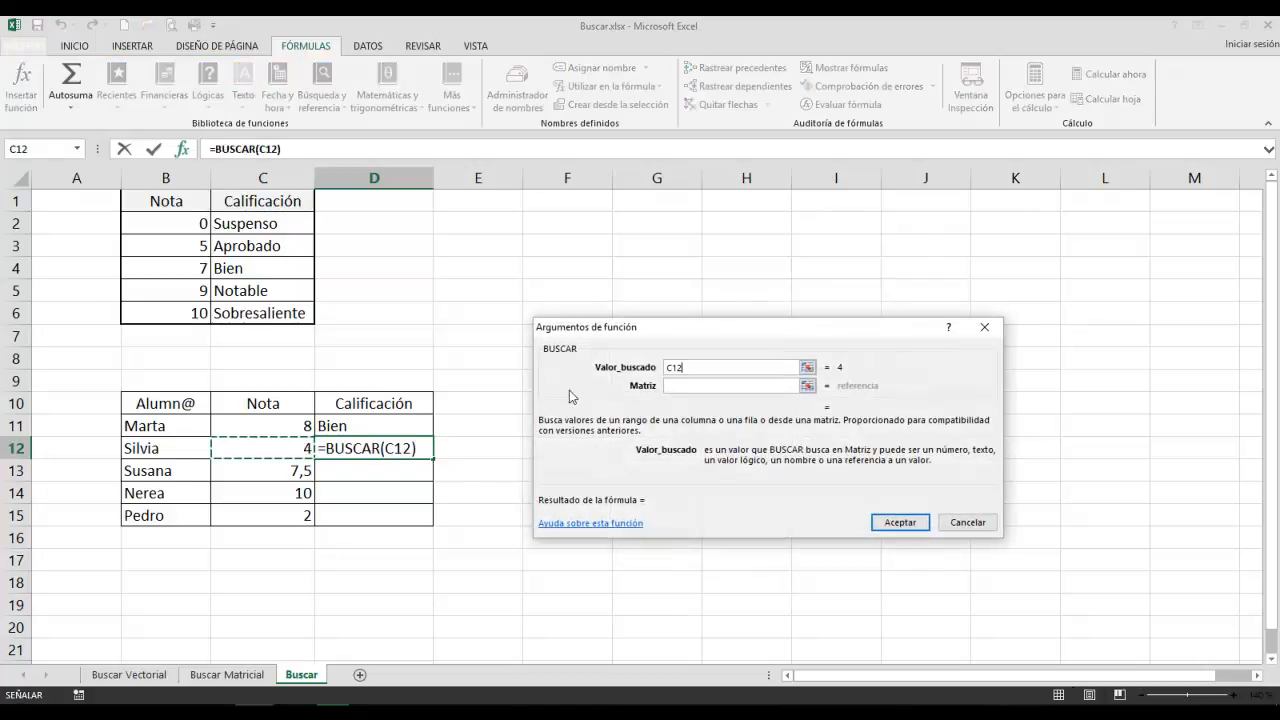
click(668, 388)
drag(185, 223, 257, 306)
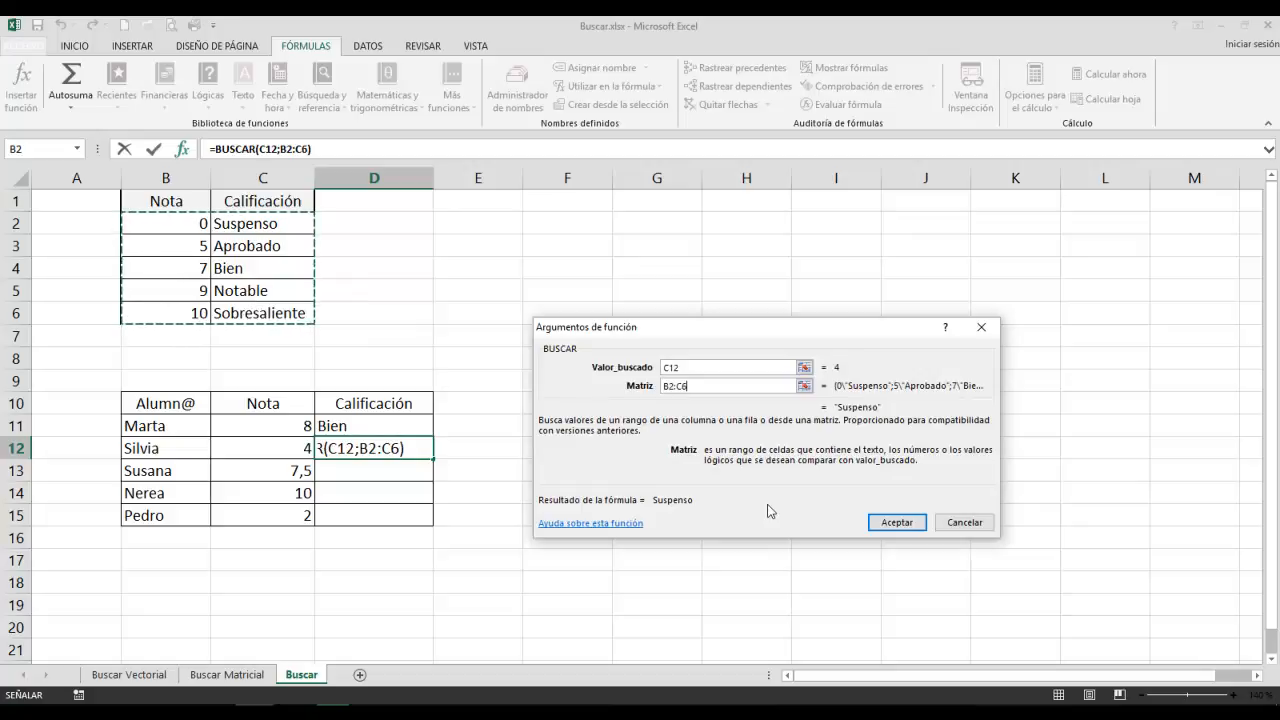
key(F4)
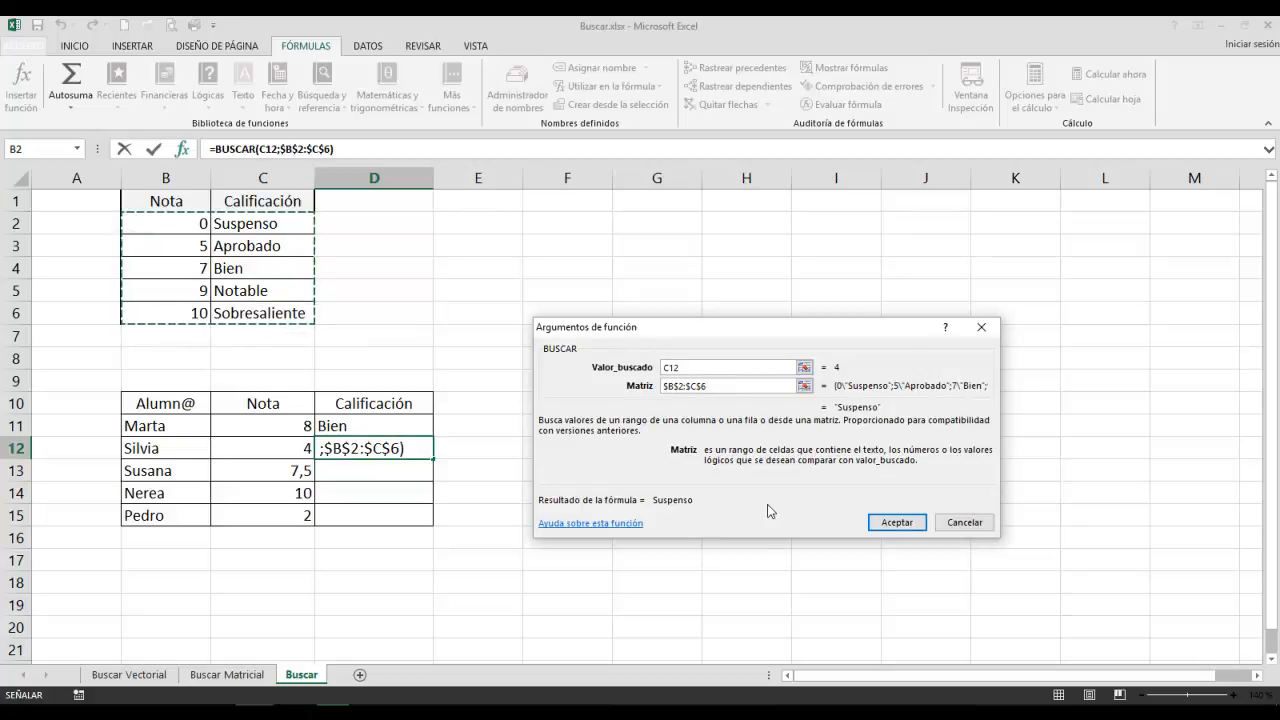
click(895, 522)
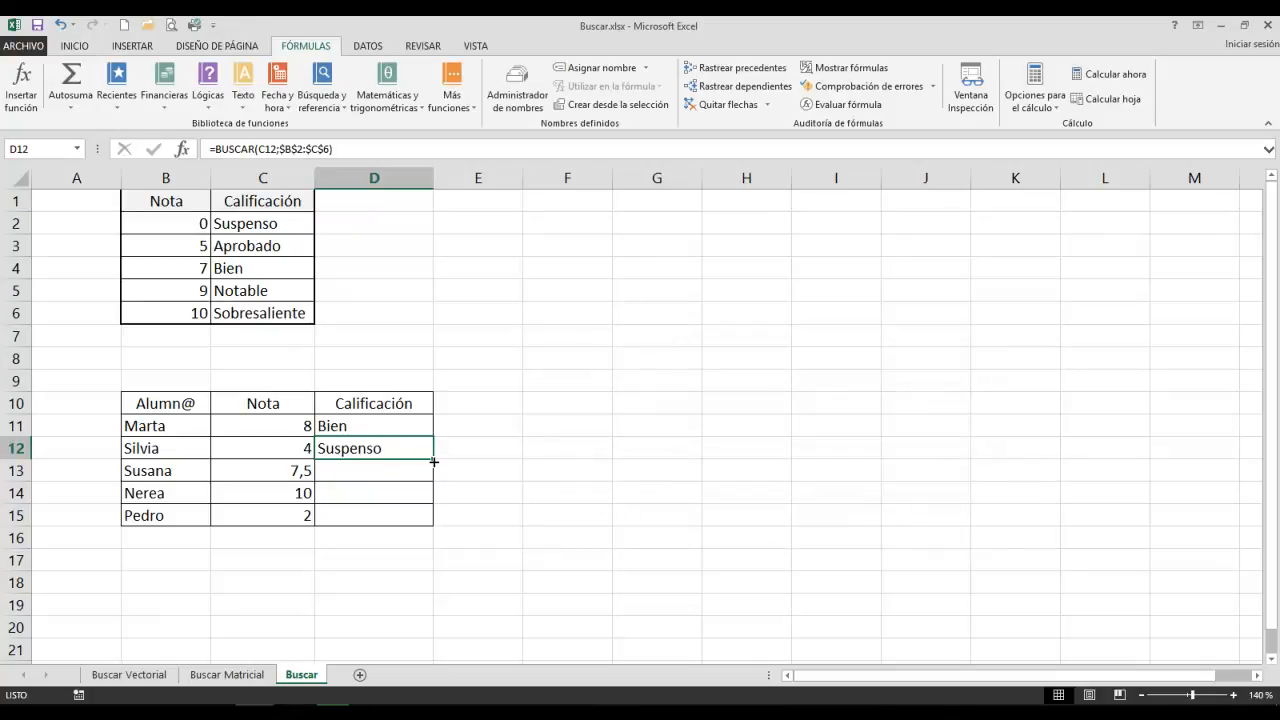
drag(433, 459, 425, 527)
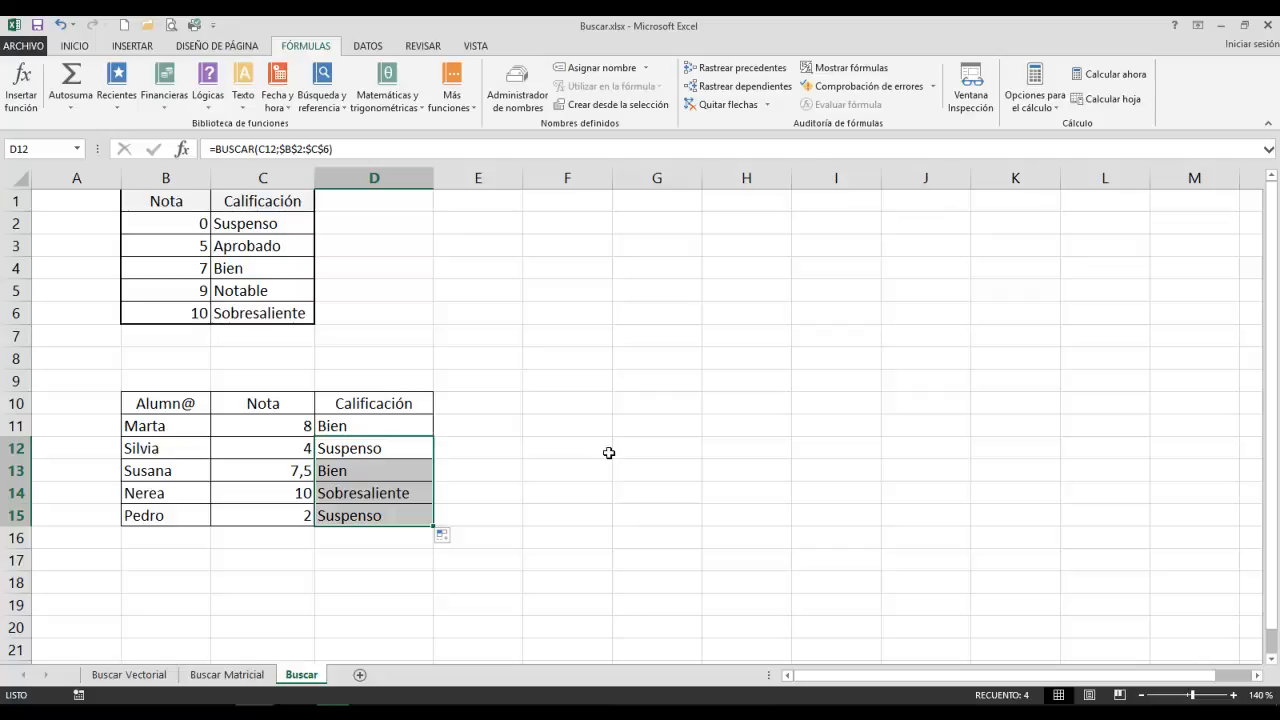
click(548, 466)
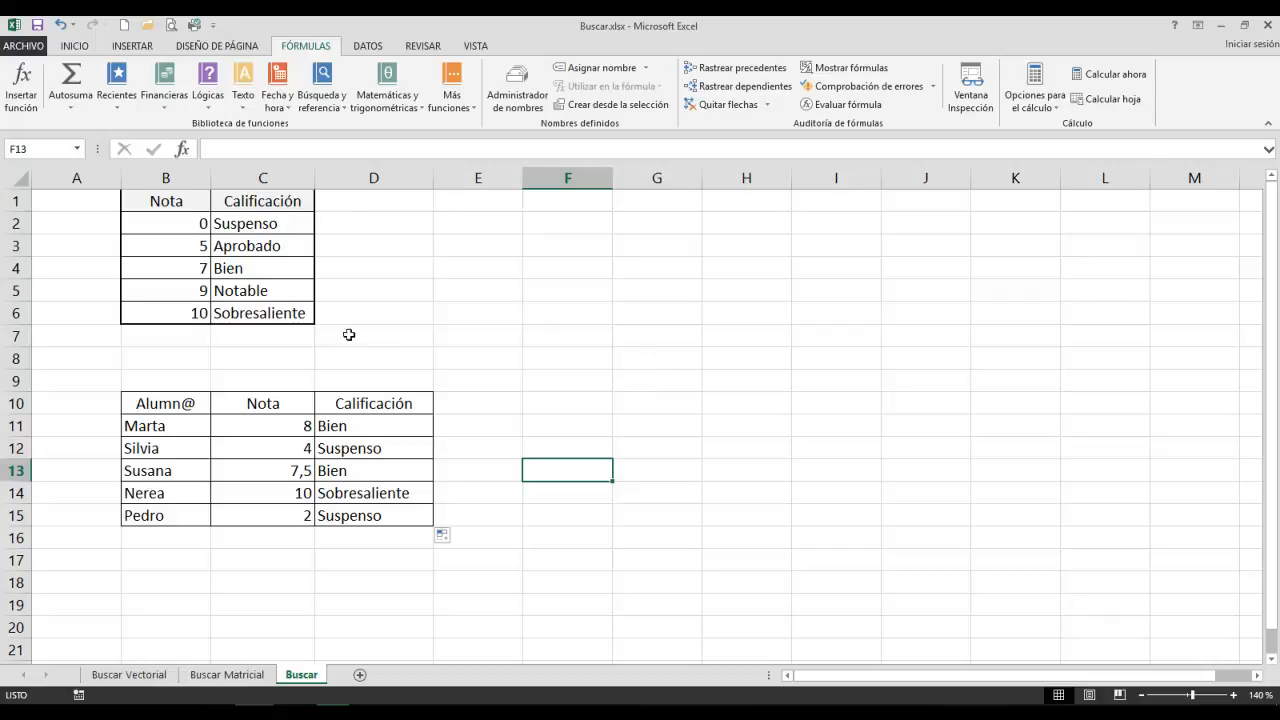
Try the lowest Nota in B2 of the grading table as 3, and undo the change.
click(190, 220)
text(3)
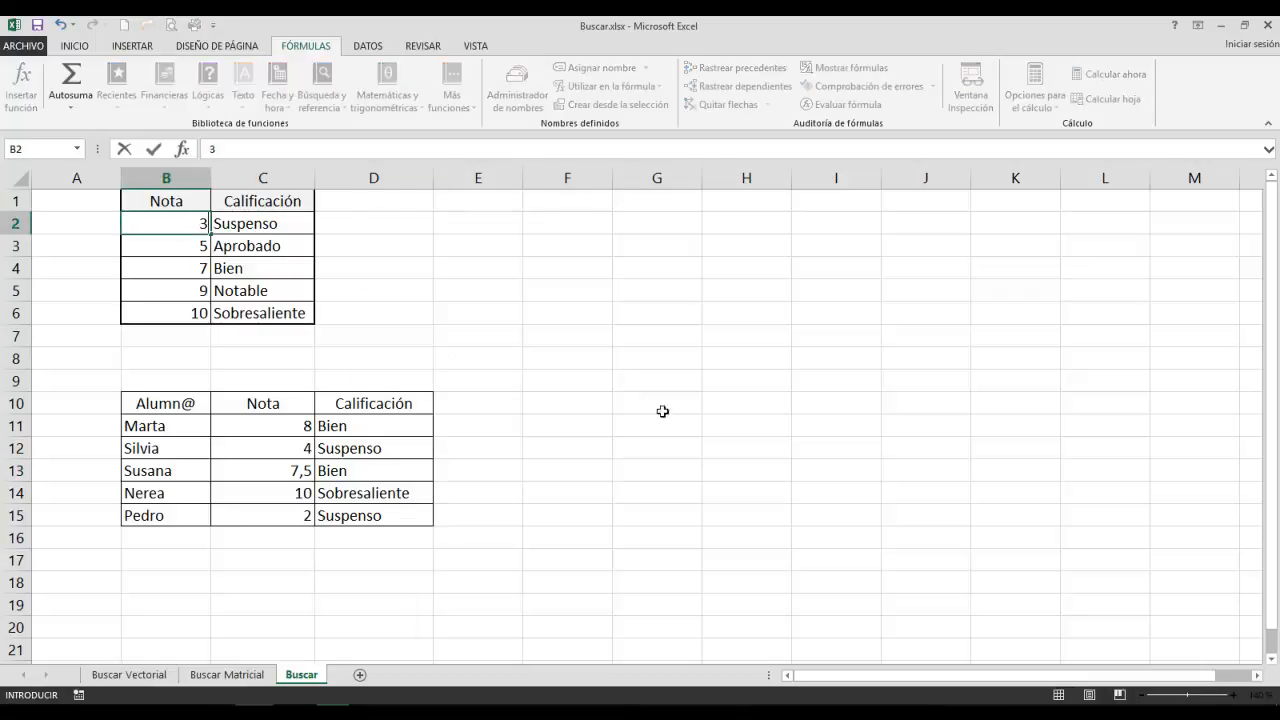
click(660, 425)
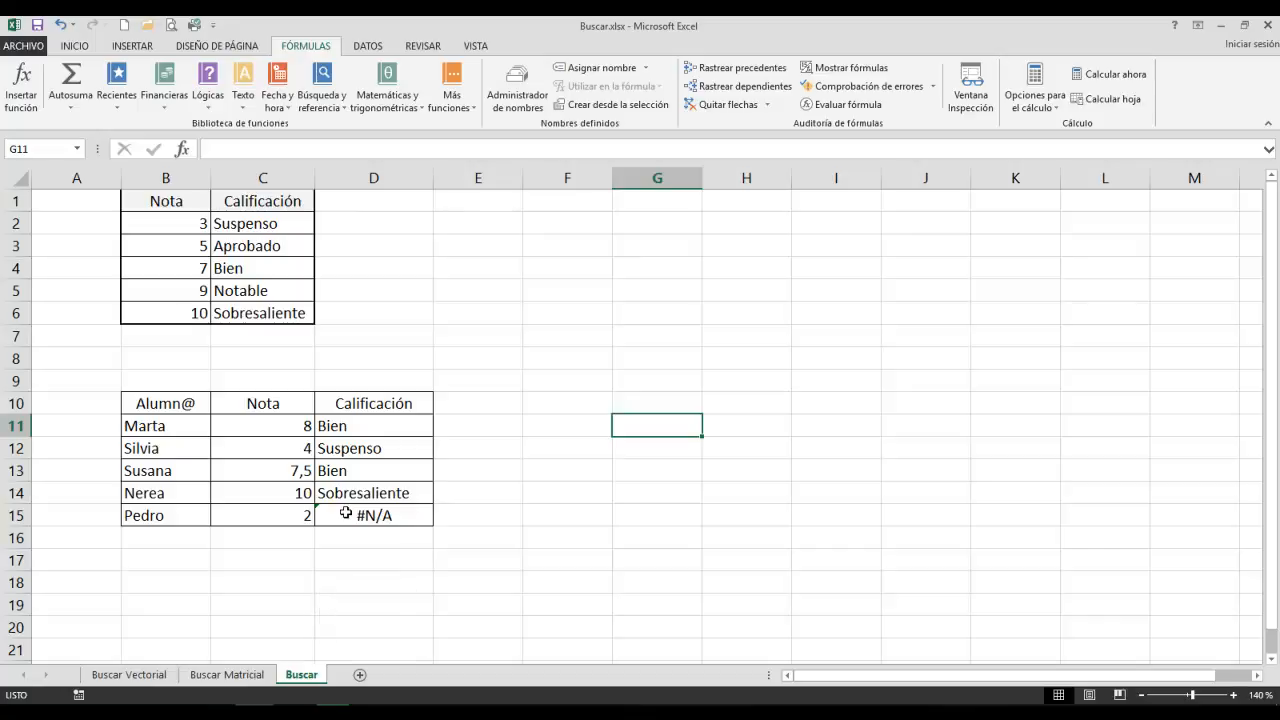
click(58, 28)
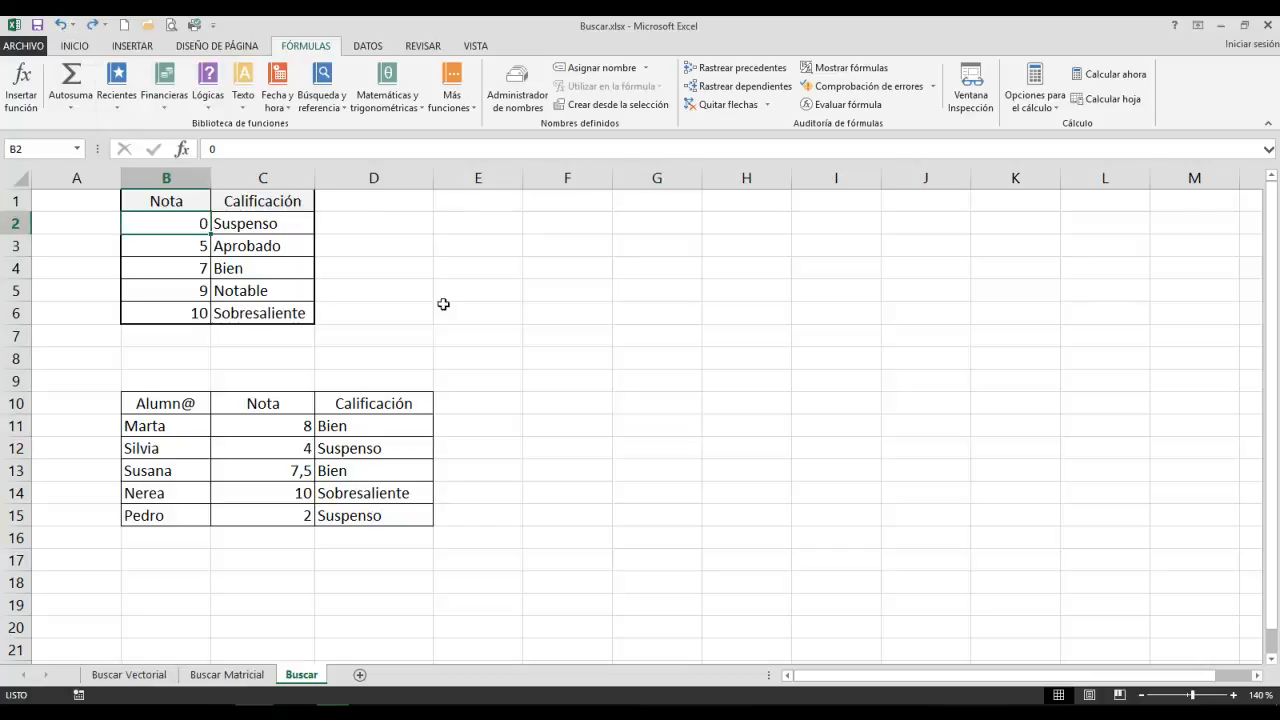